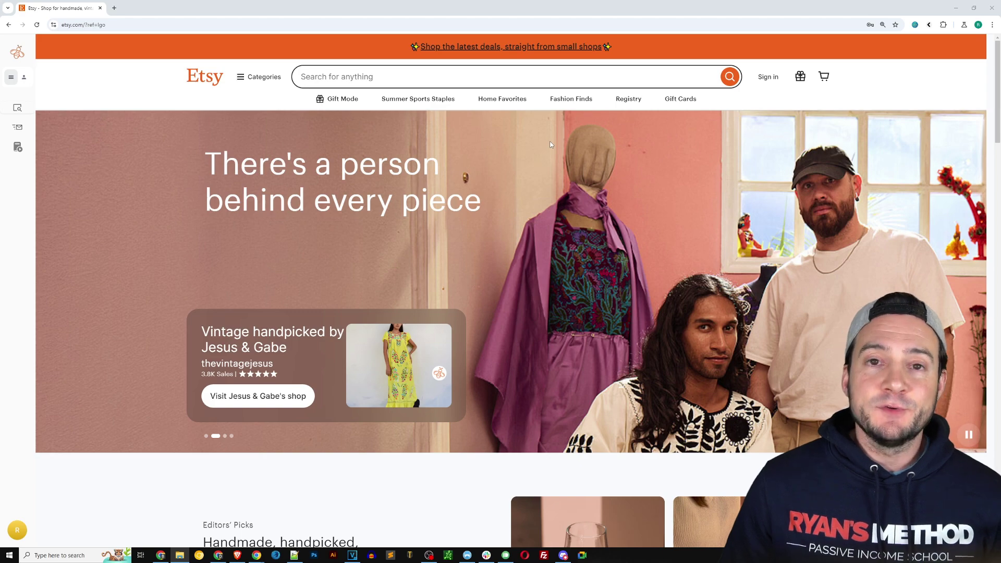
- Search Etsy for "kamala harris"
left_click(357, 81)
type("kam")
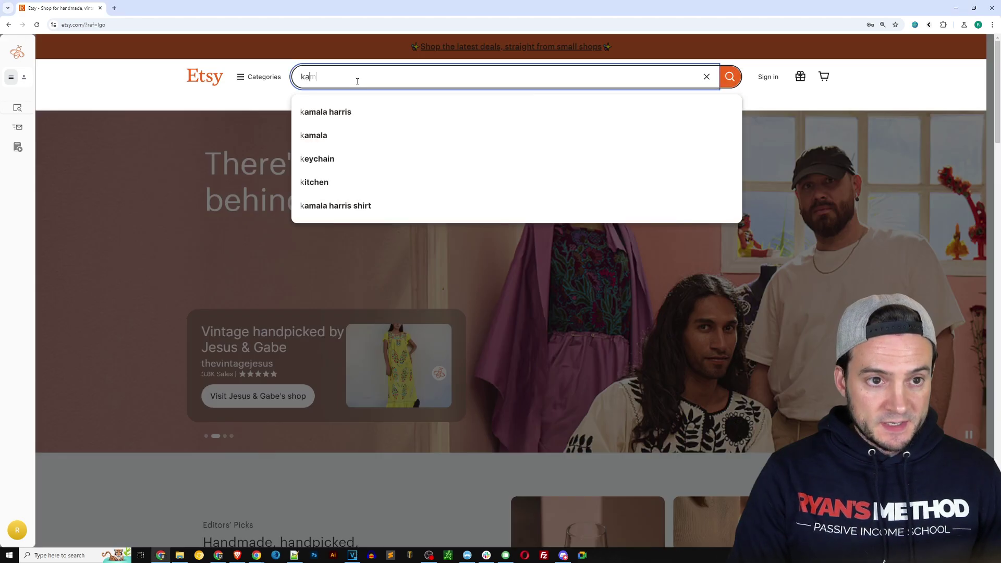
type("ala hariri")
key("BackSpace")
key("BackSpace")
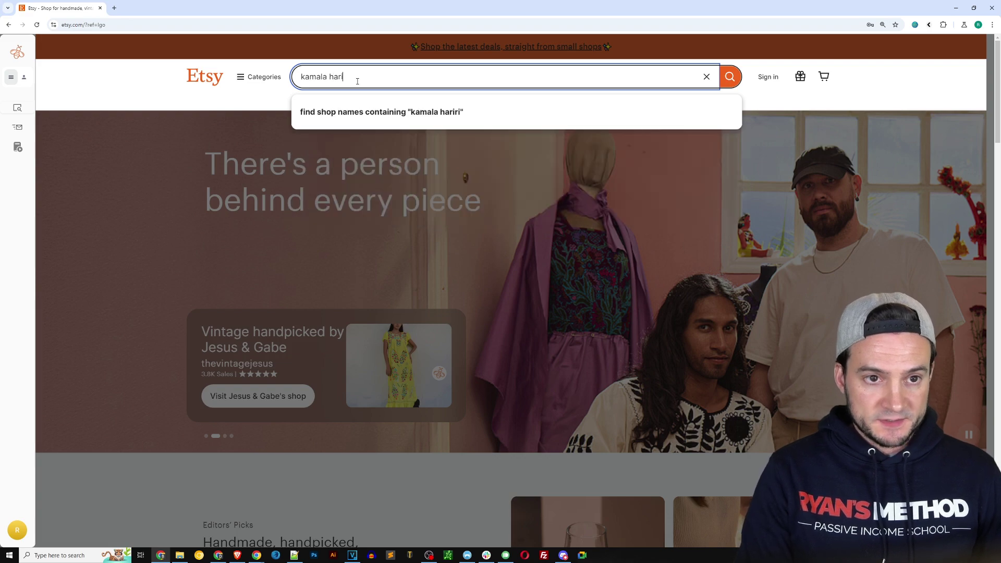
key("BackSpace")
key("BackSpace")
type("ris")
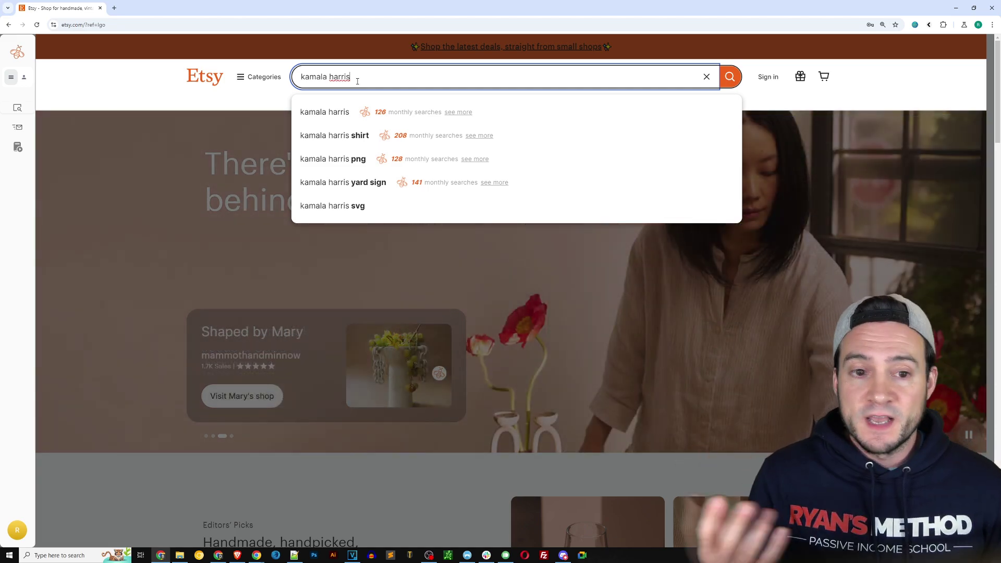
key("Return")
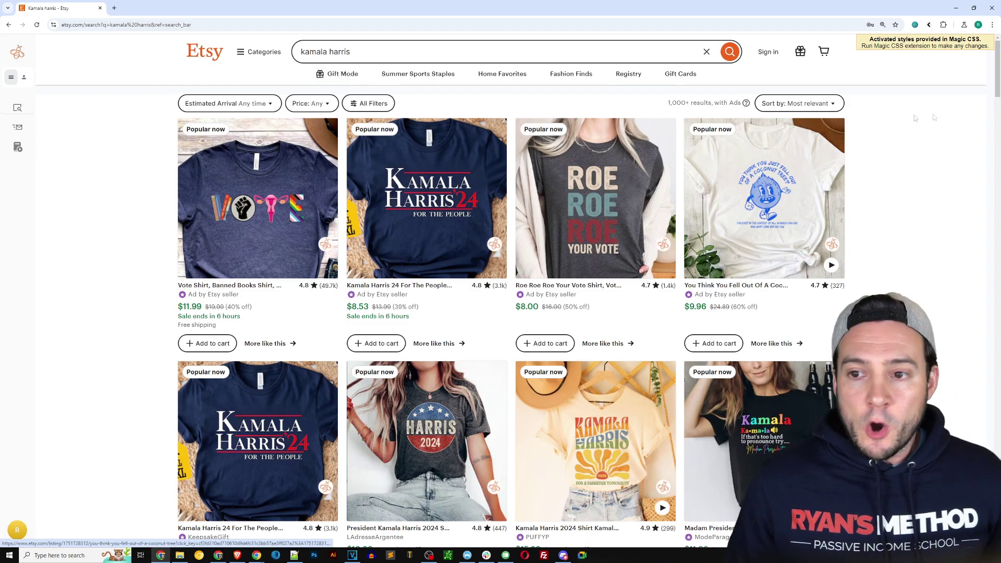
- Browse the product designs in the "kamala harris" search results, returning to the first row of listings
left_click_drag(998, 88, 998, 147)
scroll(902, 260, "down", 5)
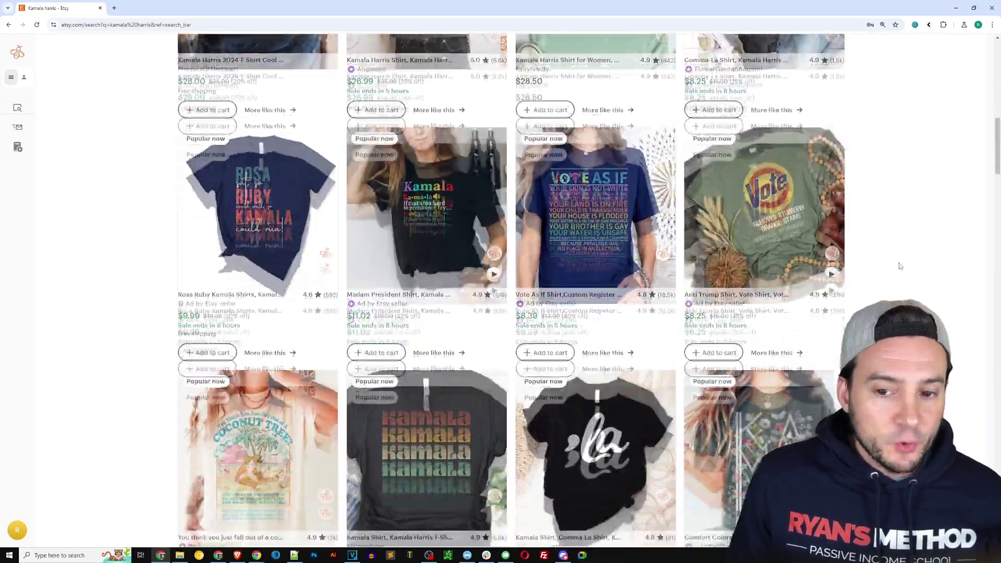
scroll(896, 265, "down", 5)
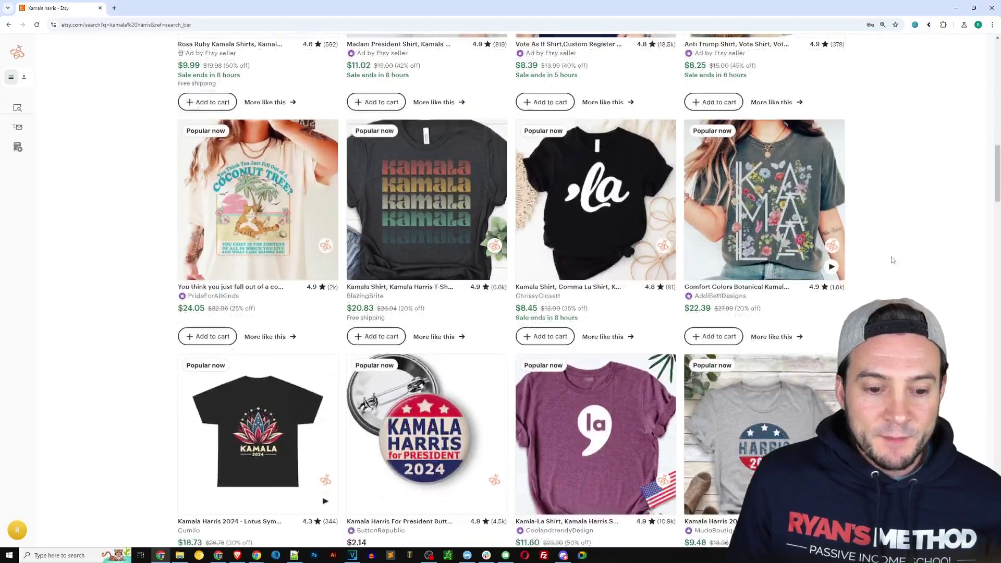
scroll(891, 257, "down", 5)
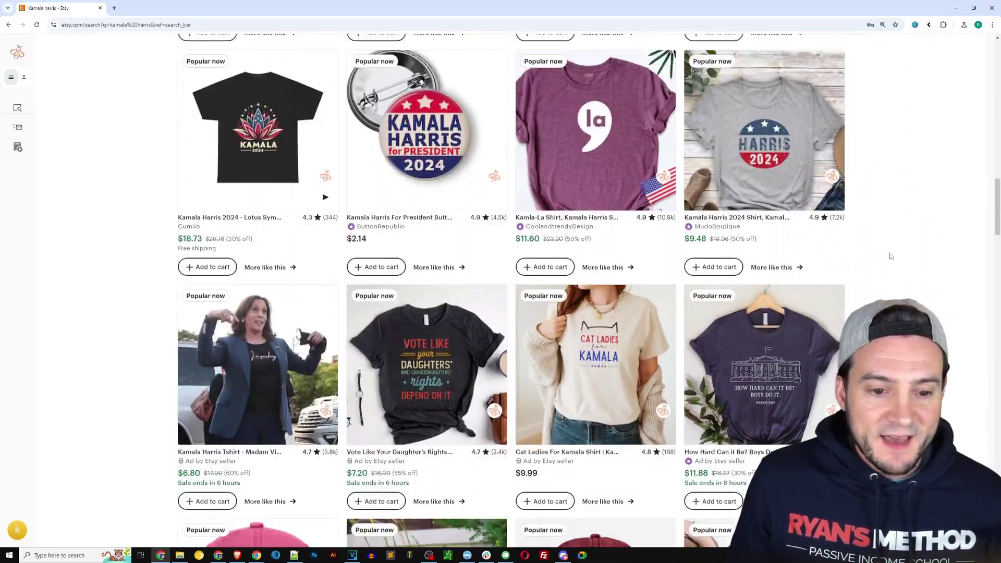
scroll(892, 254, "down", 4)
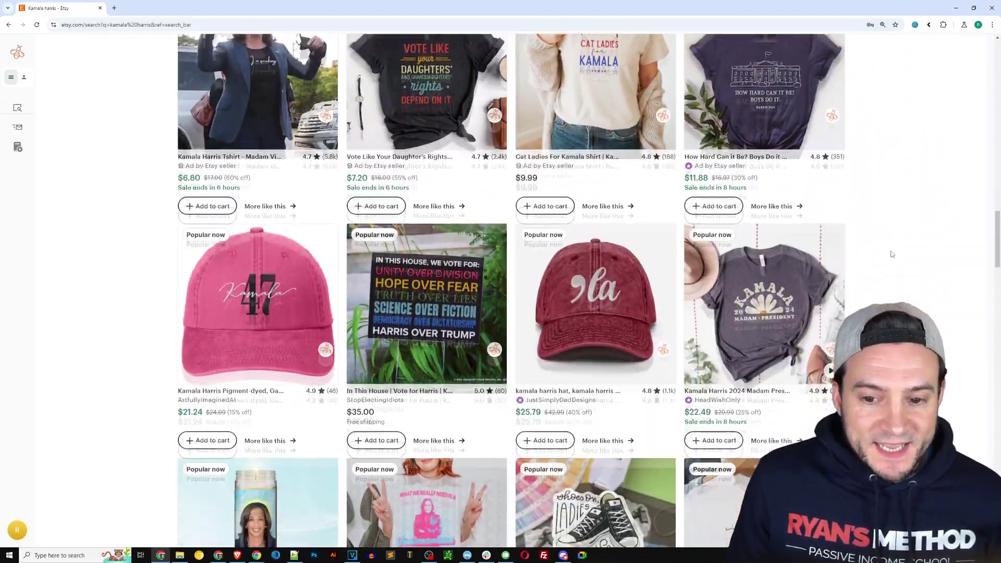
scroll(891, 256, "up", 12)
scroll(876, 298, "up", 2)
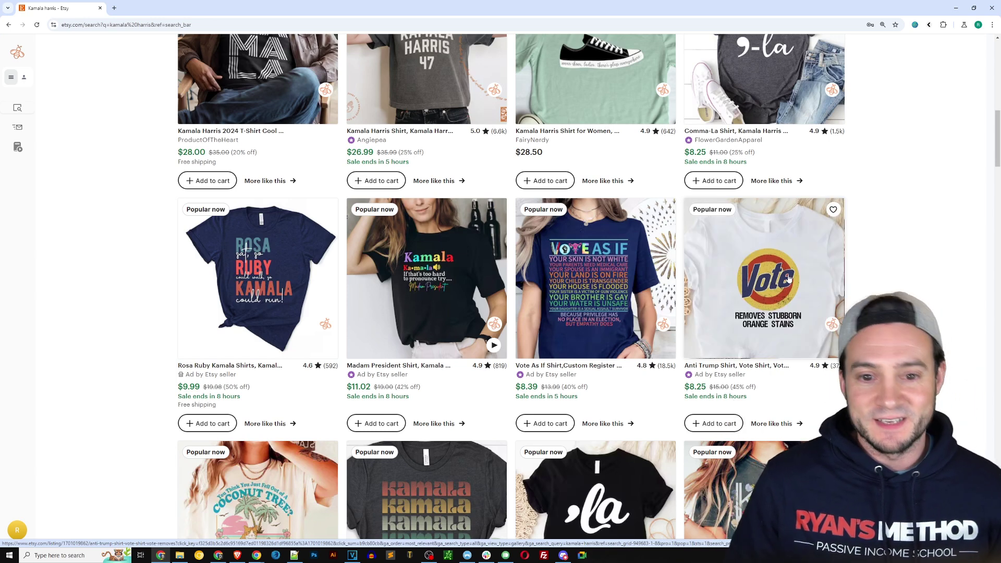
scroll(957, 220, "up", 8)
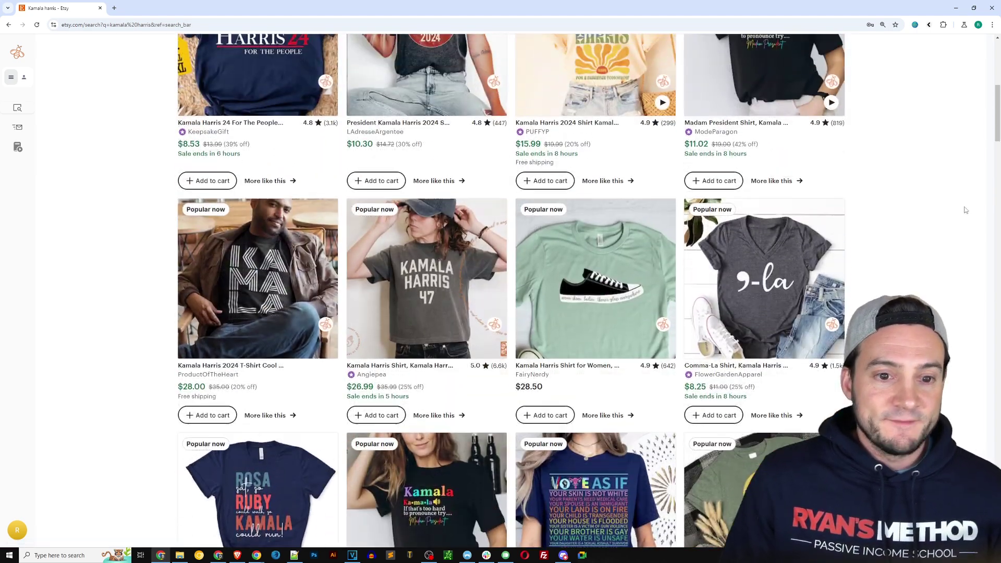
scroll(964, 219, "up", 4)
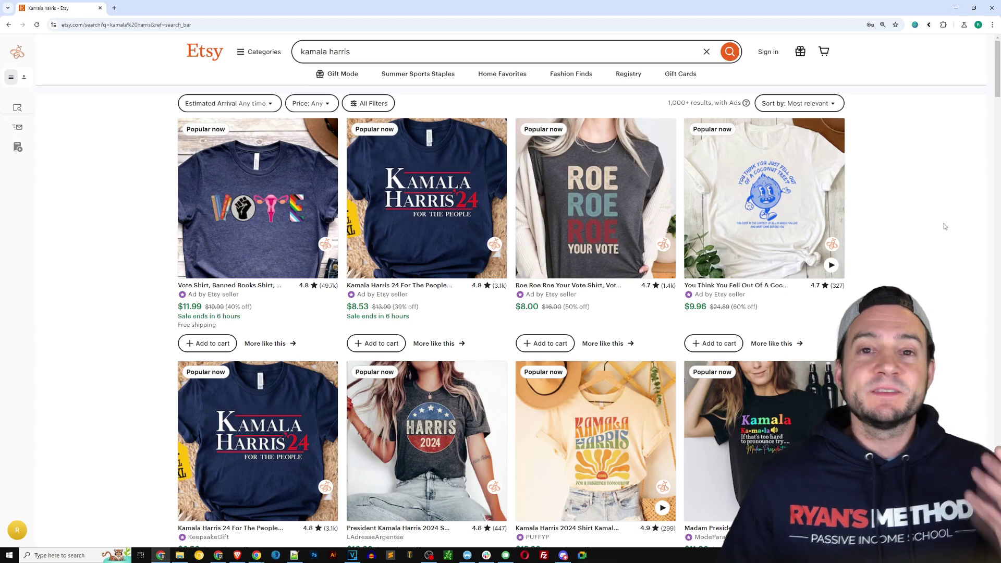
- Run EverBee Product Analytics for the search across the entire database and sort the listings by total sales, highest first
mouse_move(36, 125)
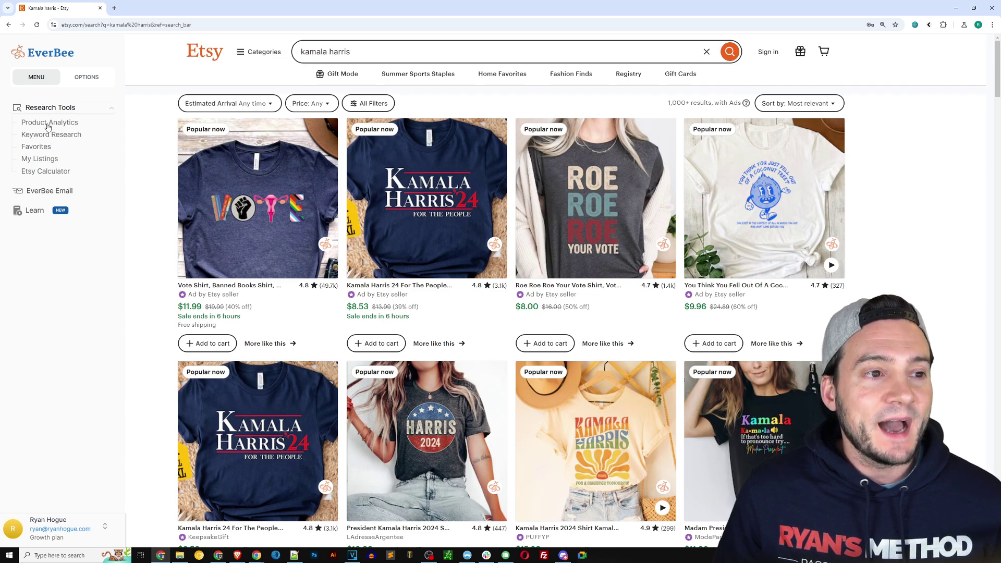
left_click(46, 124)
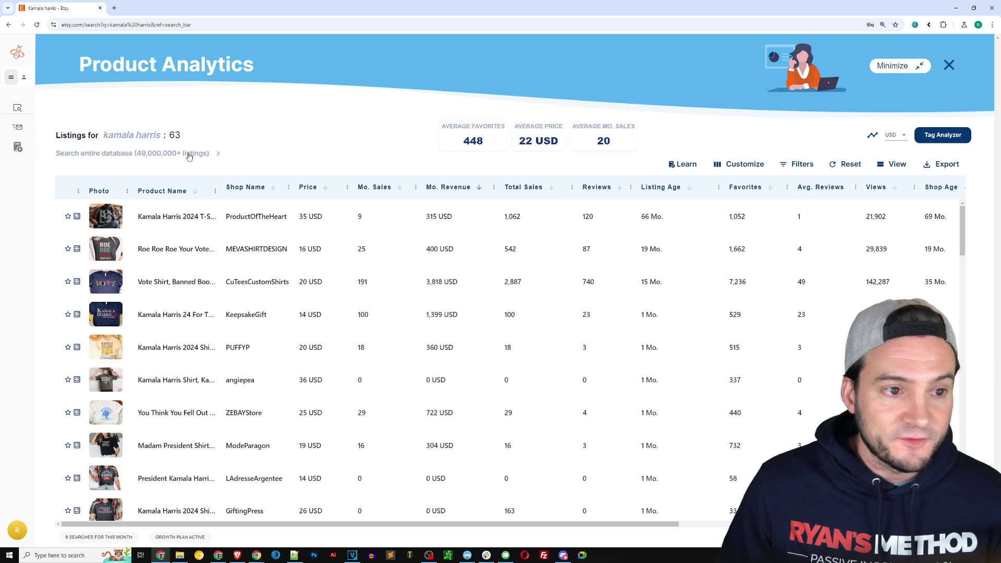
left_click(189, 156)
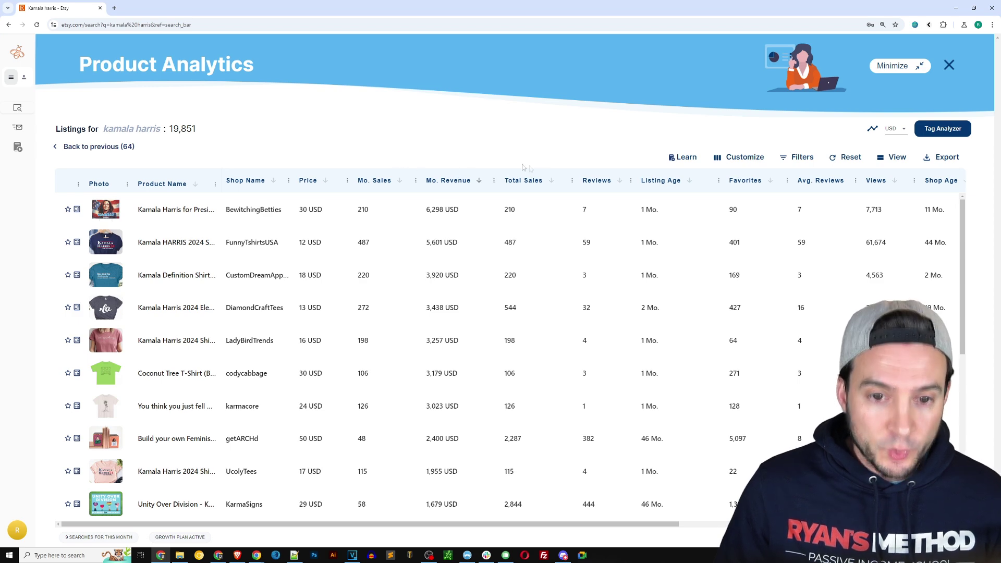
left_click(553, 184)
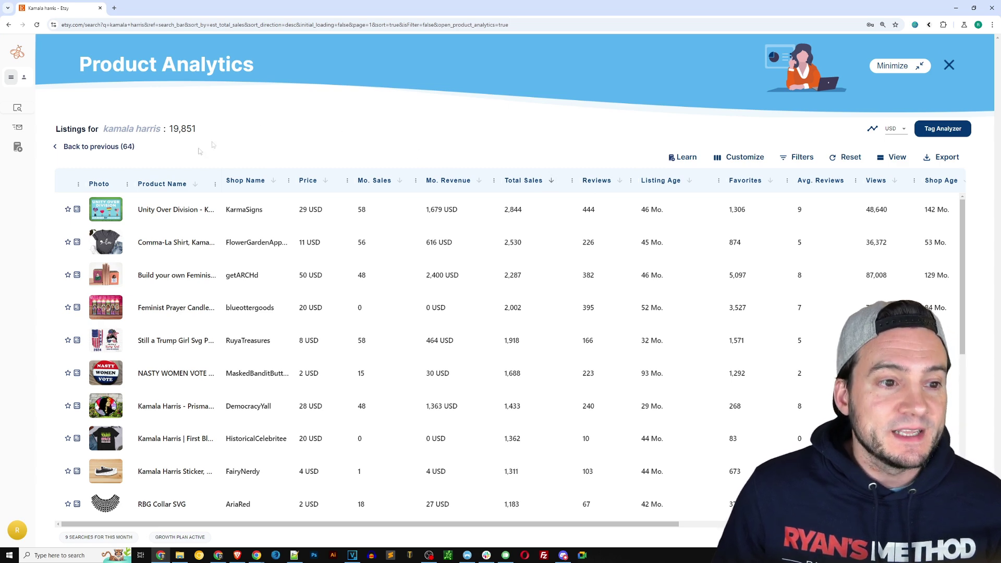
- Review the analytics details and Etsy page of the "Unity Over Division" yard sign, then return to the analytics table
mouse_move(116, 210)
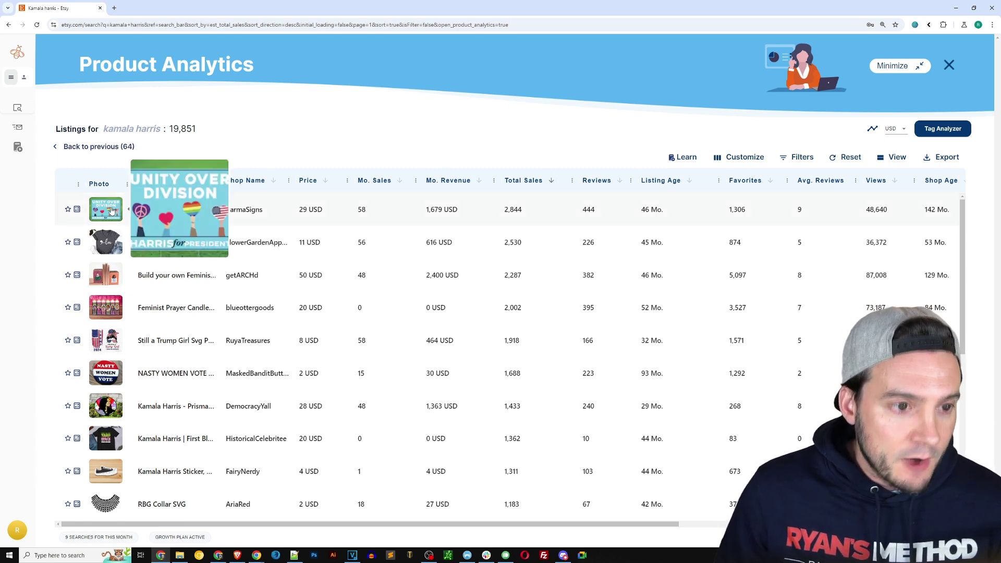
left_click(111, 210)
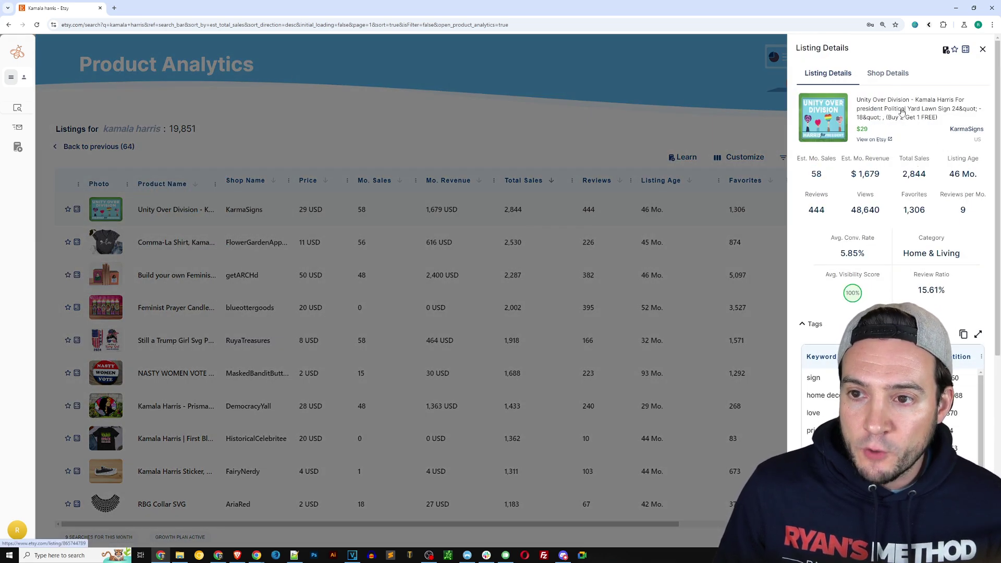
left_click(901, 111)
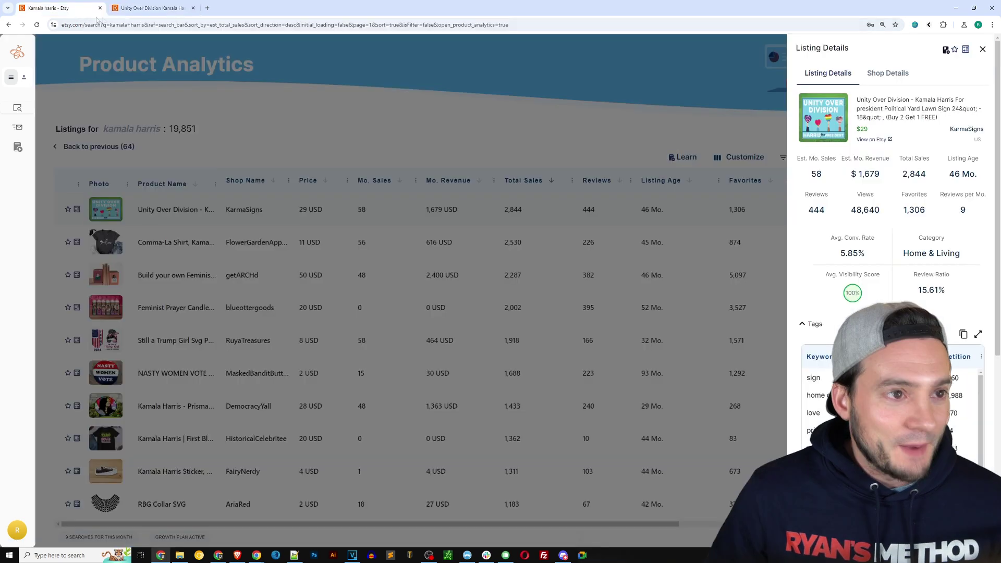
left_click(73, 9)
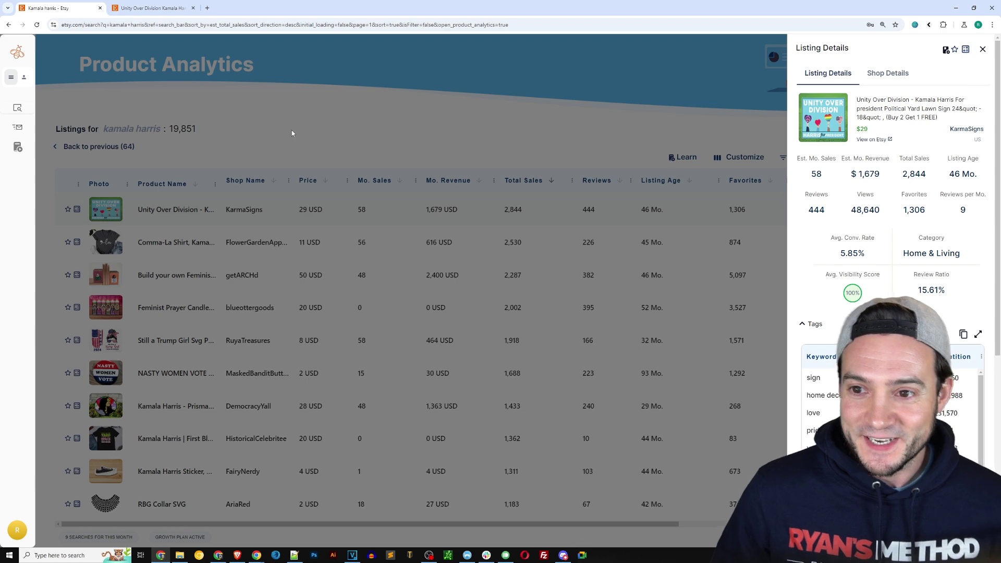
left_click(270, 134)
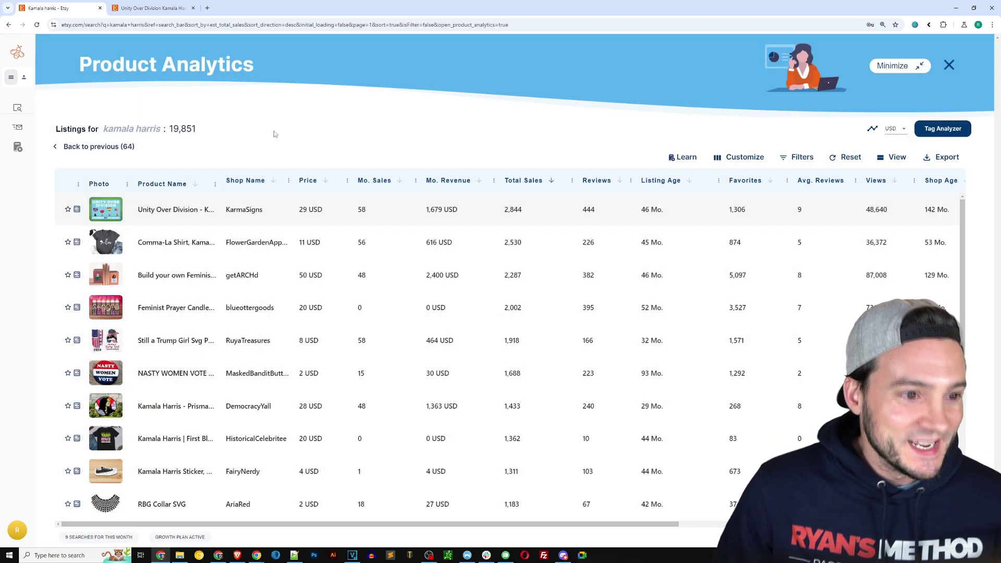
left_click(167, 8)
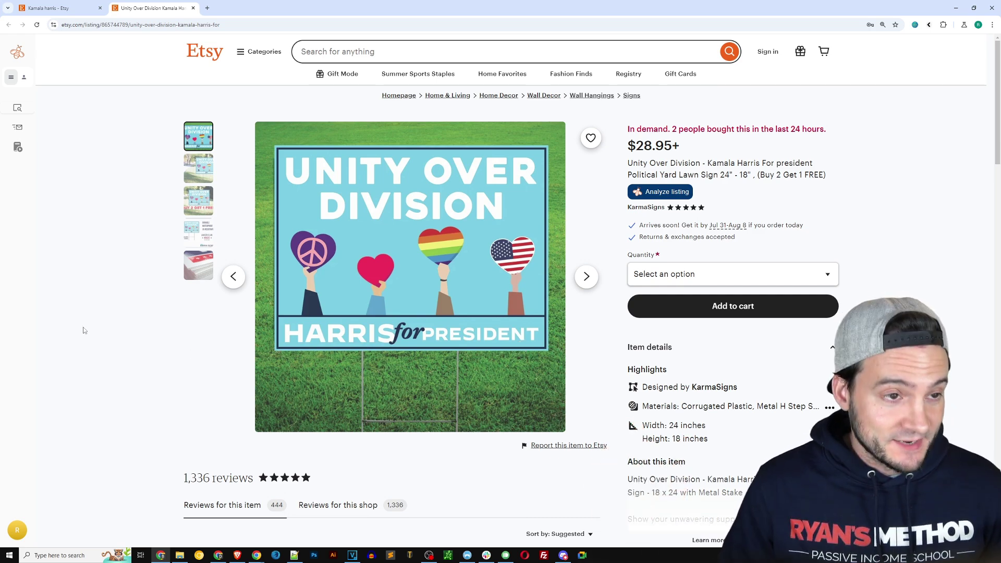
key("ctrl+w")
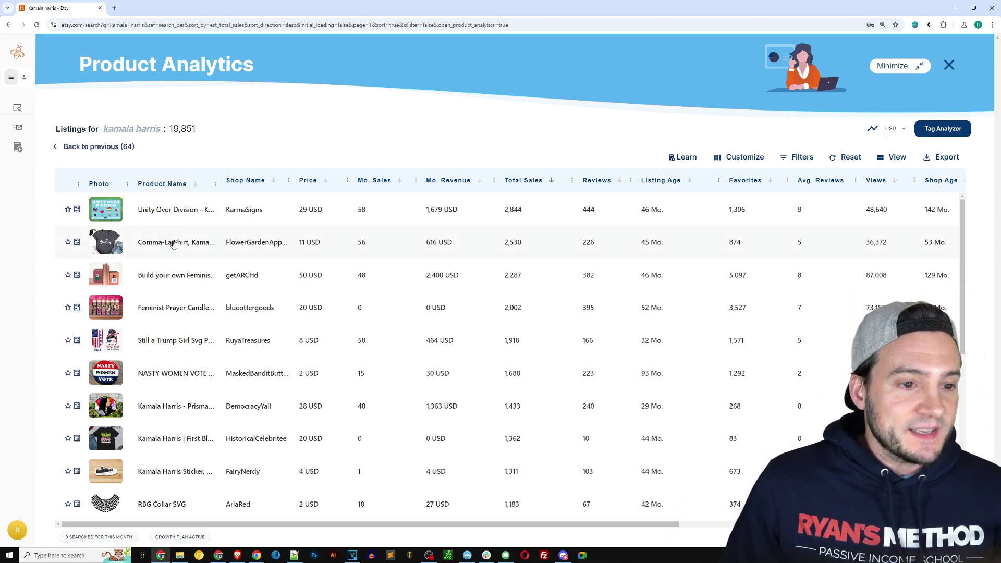
- Examine the Comma-La Shirt's listing details and Etsy page, then close both to return to the analytics table
left_click(173, 243)
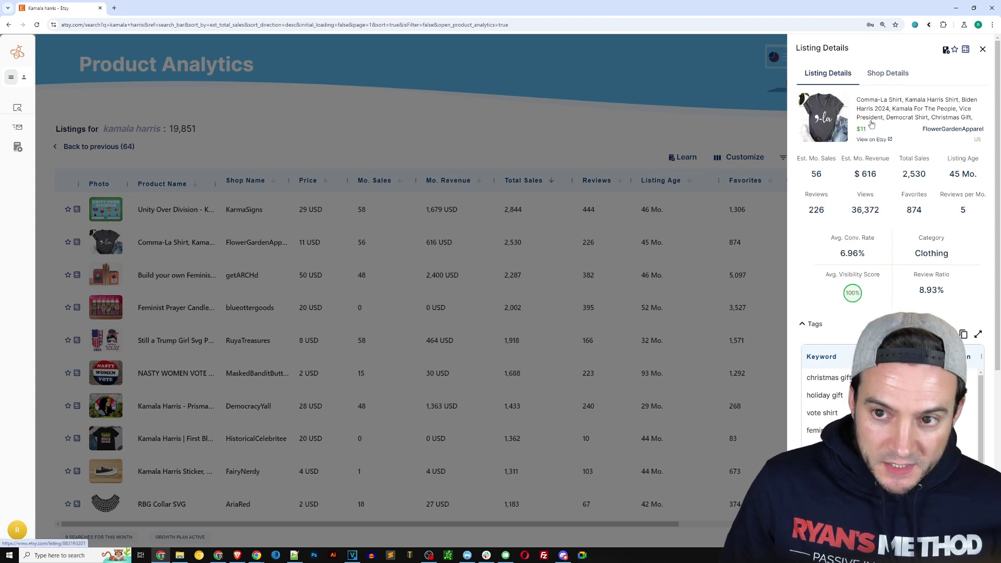
left_click(886, 110)
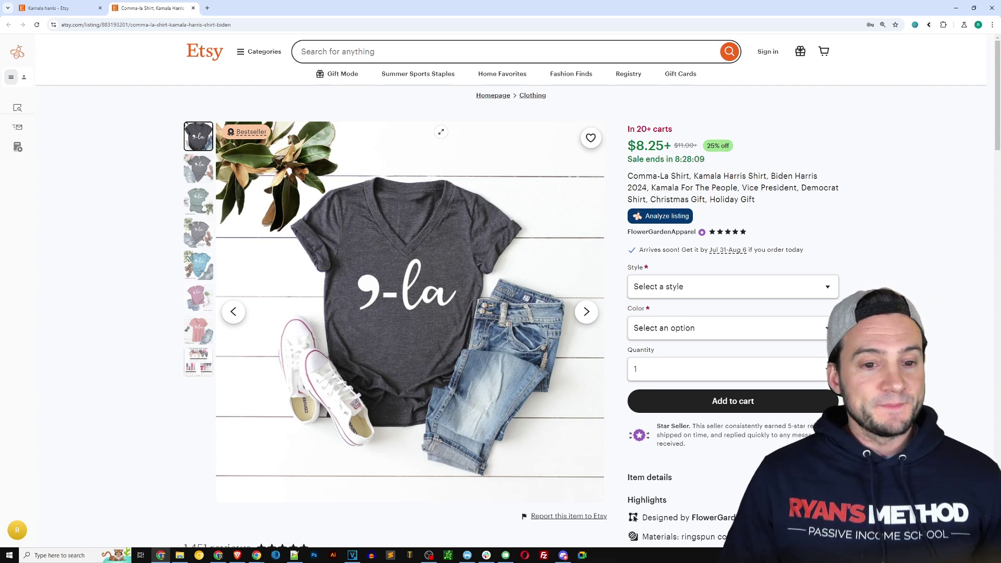
mouse_move(245, 137)
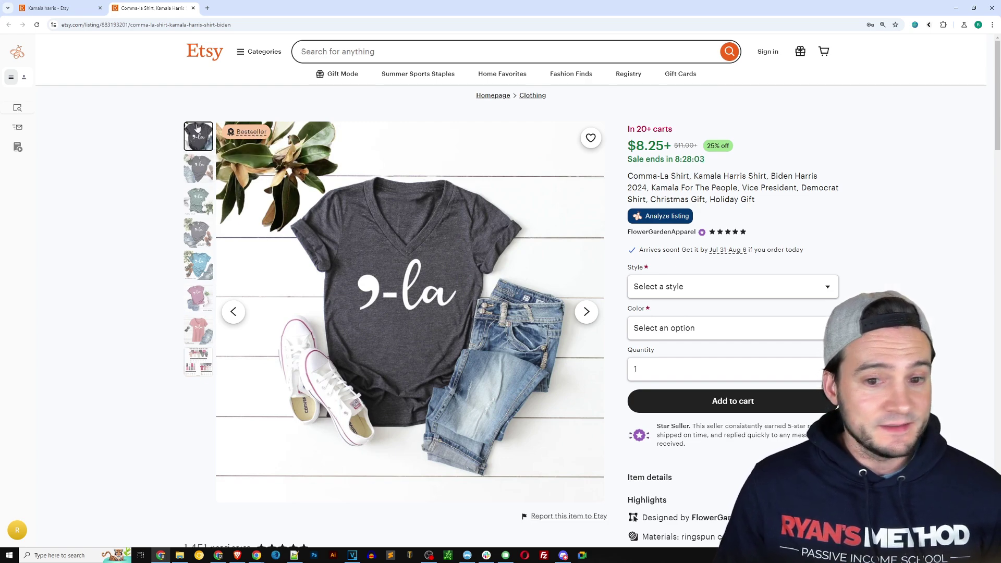
key("ctrl+w")
left_click(429, 143)
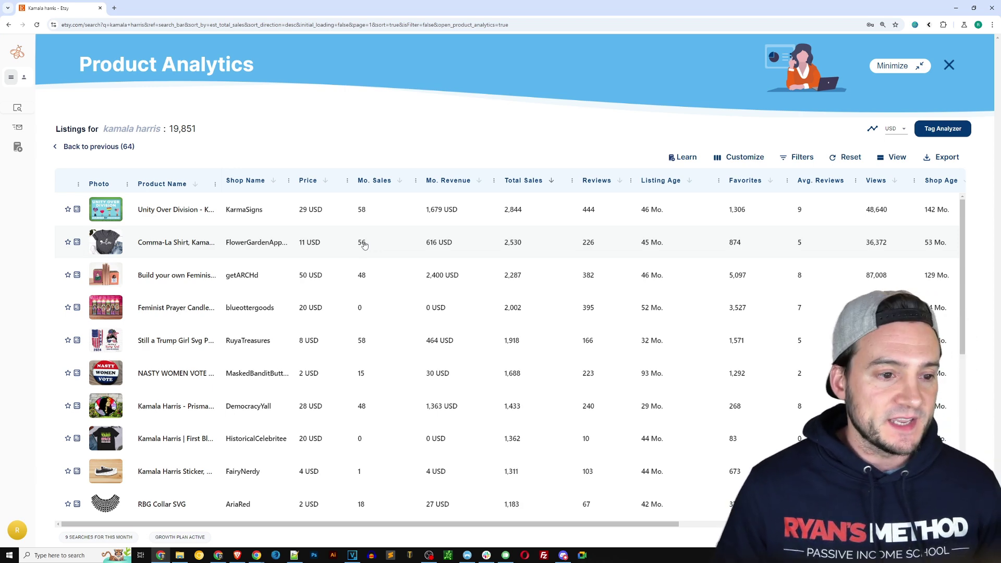
- Inspect the Feminist Icon bookend set's details, Etsy page and enlarged product photo, then close them to return to the analytics table
left_click(112, 275)
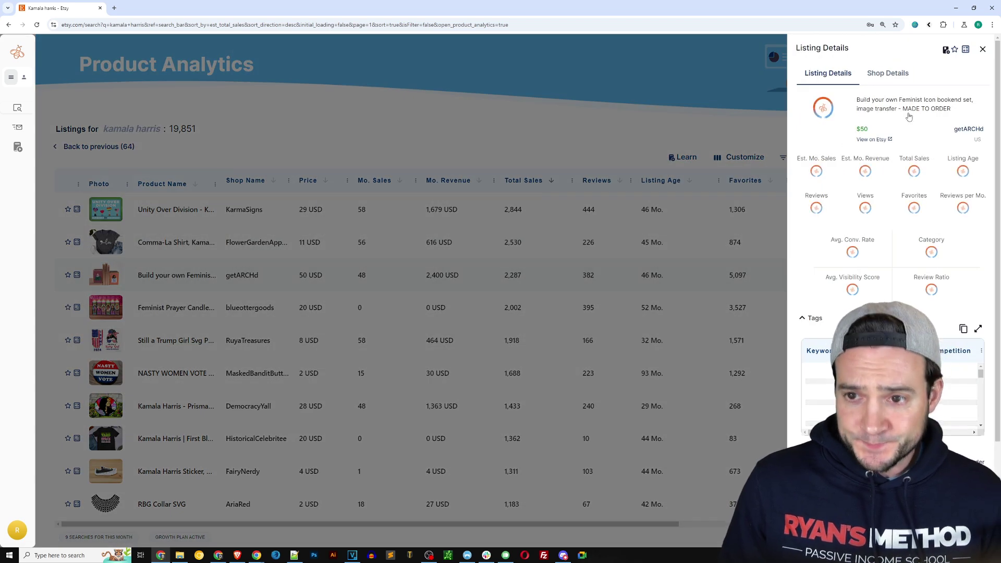
left_click(902, 111)
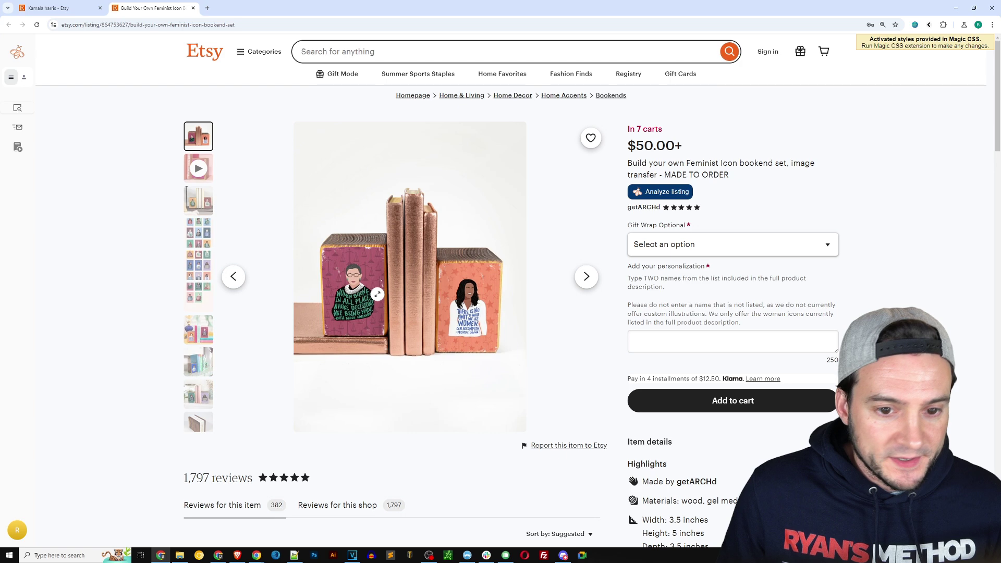
left_click(729, 243)
left_click(501, 326)
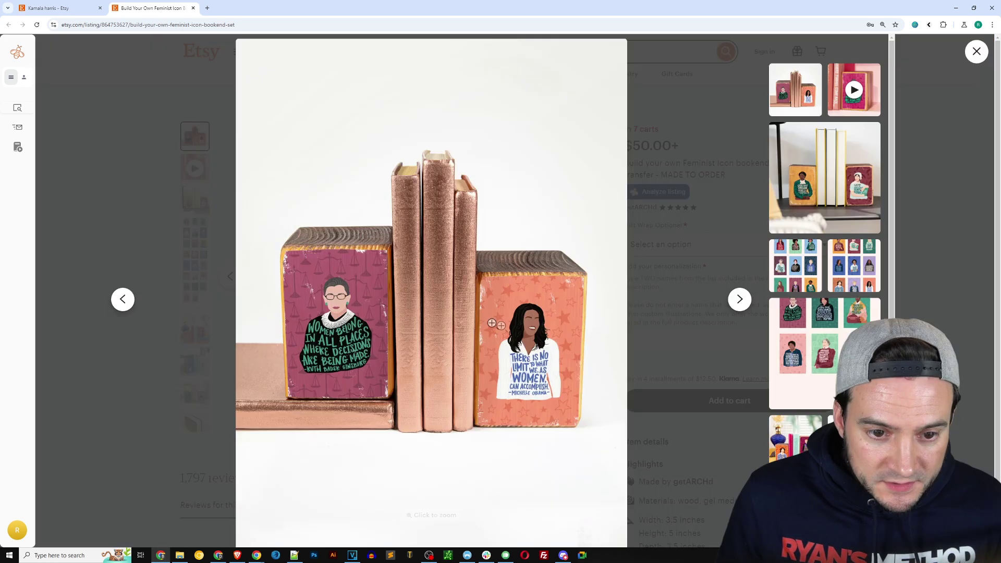
left_click(687, 184)
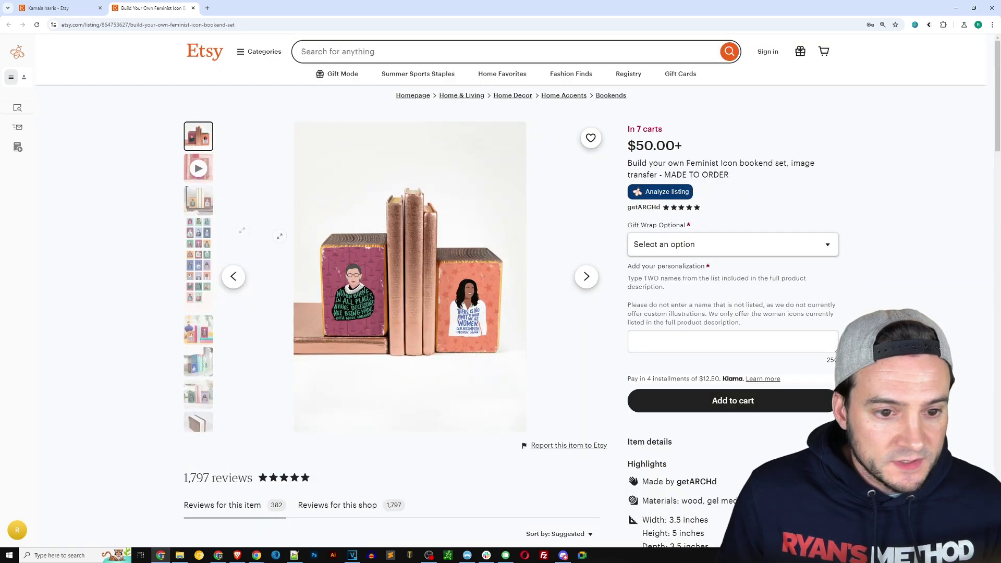
mouse_move(52, 163)
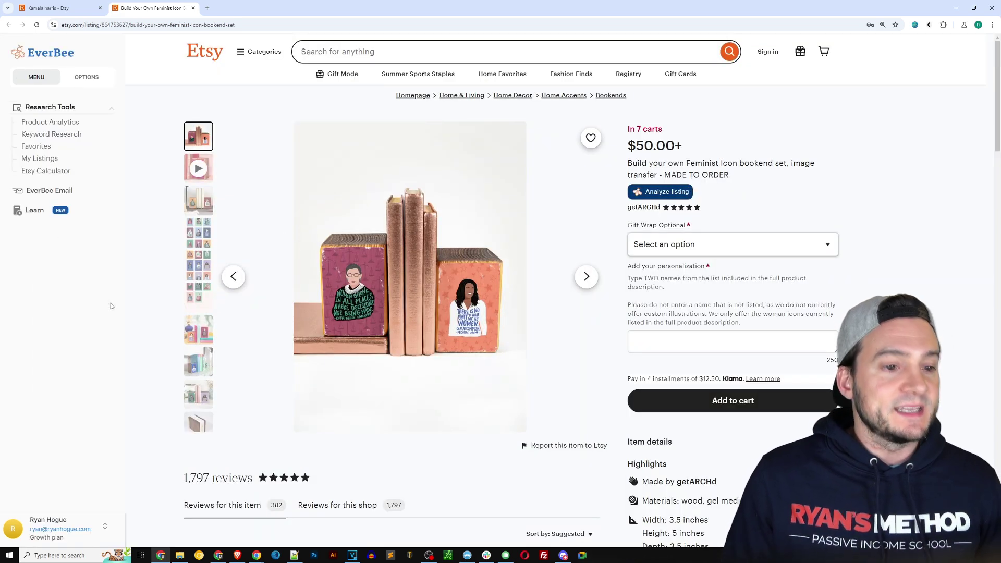
key("ctrl+w")
left_click(153, 307)
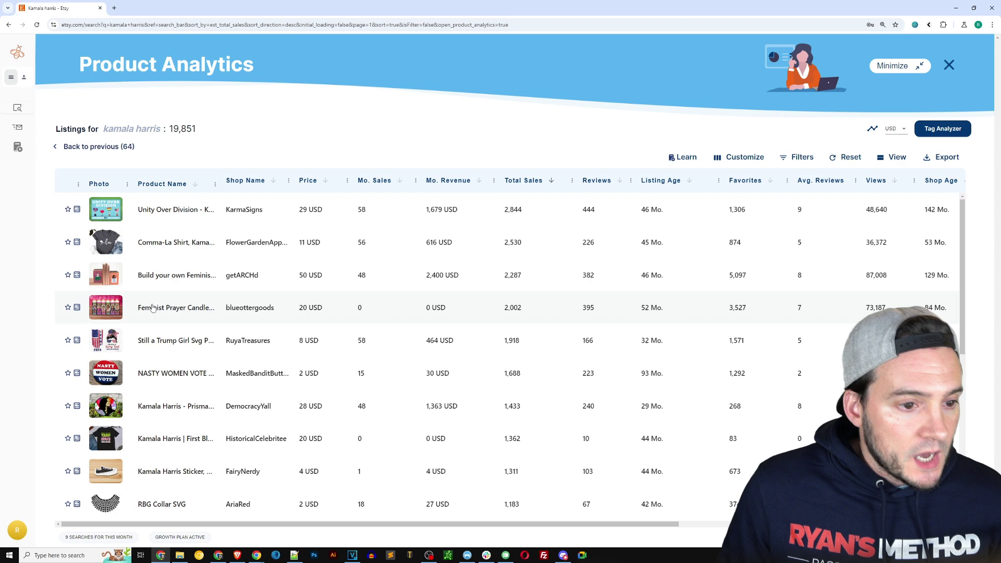
- Check the Feminist Prayer Candles' listing details and Etsy page, then close both to return to the analytics table
left_click(162, 312)
left_click(891, 107)
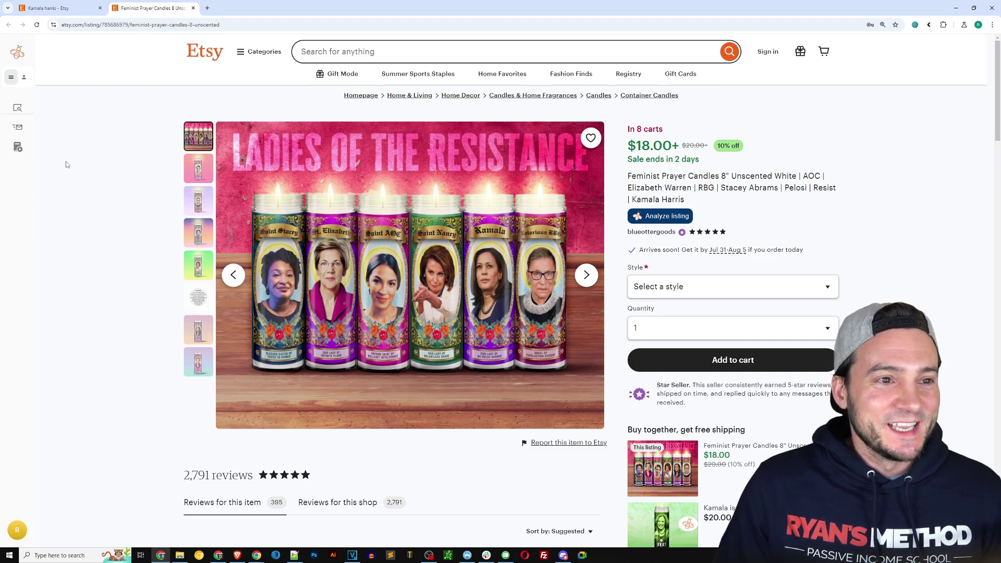
key("ctrl+w")
left_click(326, 134)
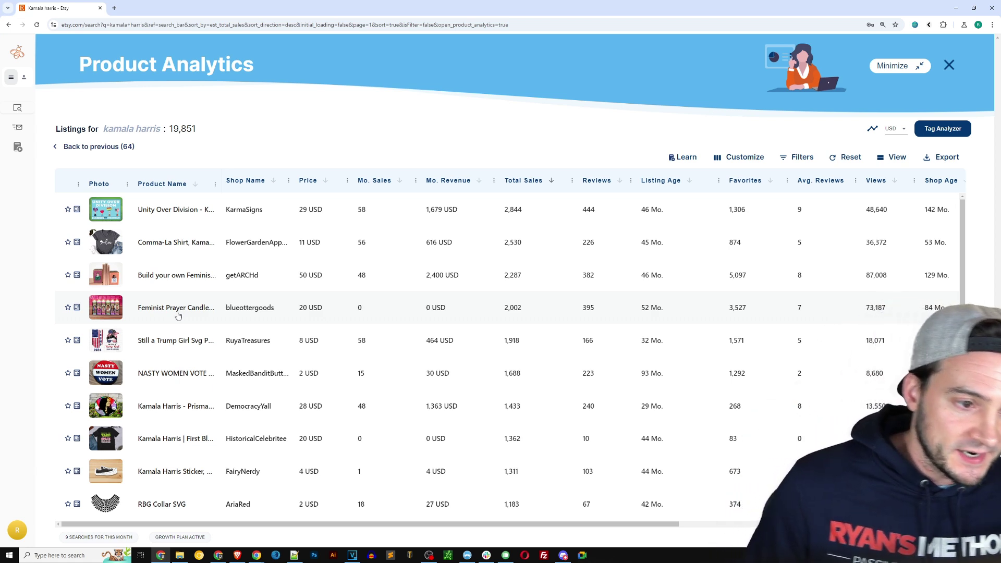
- Examine the "Still a Trump Girl" SVG's listing details and Etsy page, and close the Etsy page
left_click(168, 344)
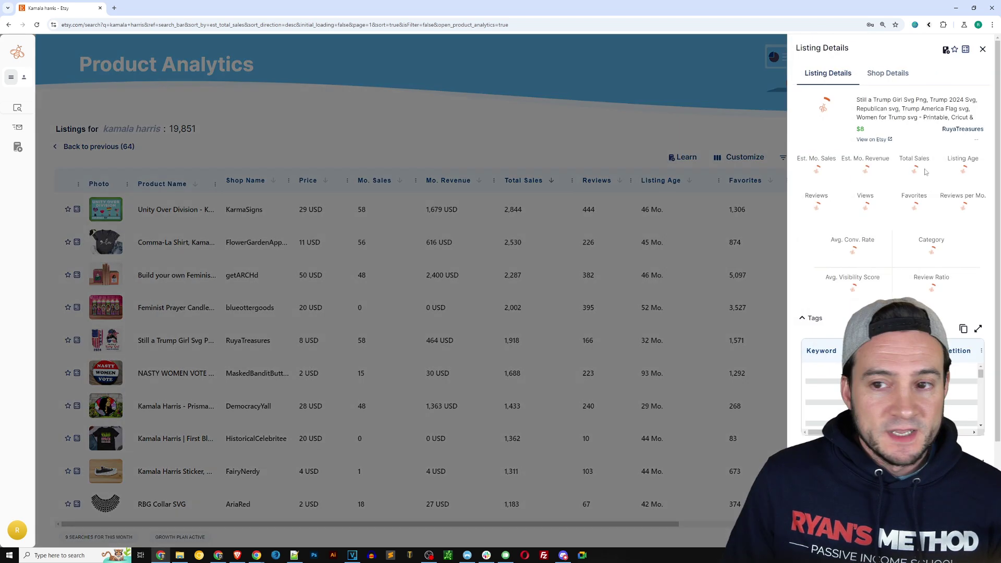
left_click(851, 101)
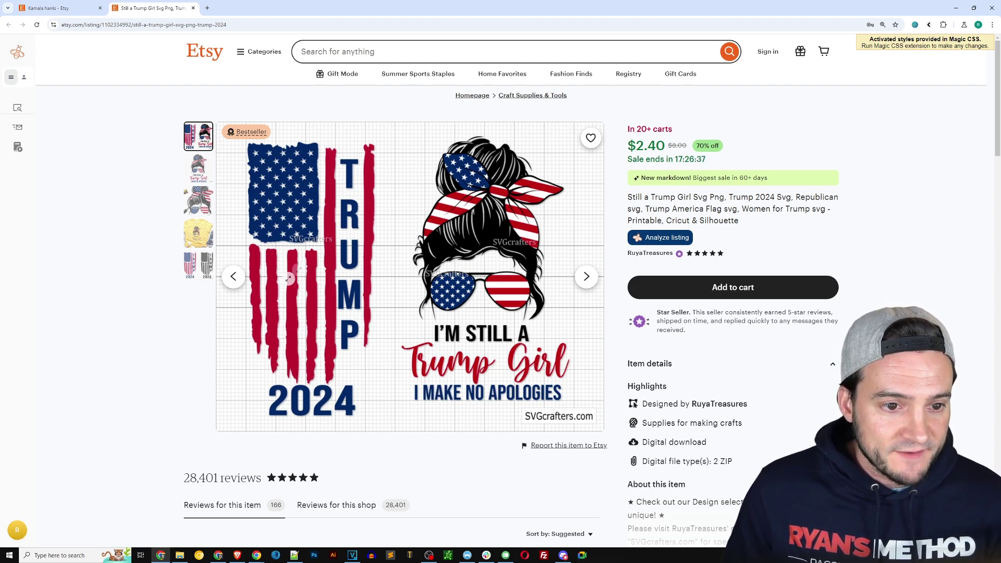
key("ctrl+w")
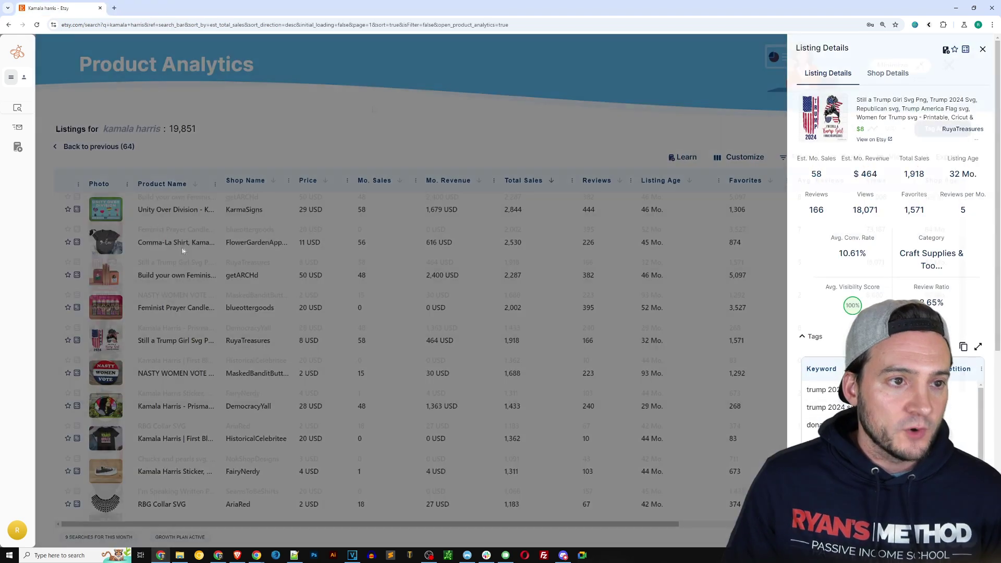
- Preview the "Nasty Women Vote" button photo and check the listing details of the Kamala Harris Prismatic Rainbow yard sign, then close them
mouse_move(110, 298)
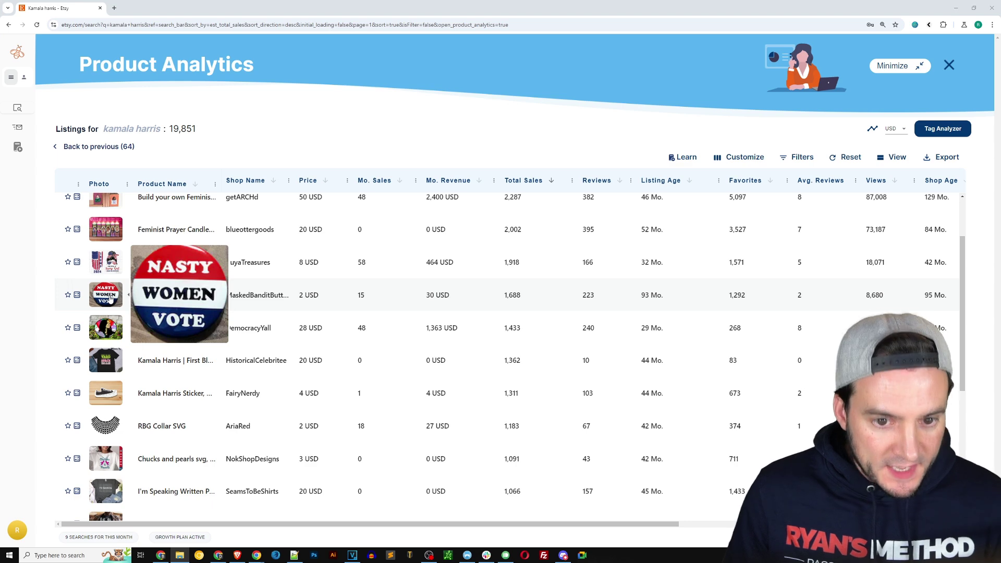
mouse_move(107, 334)
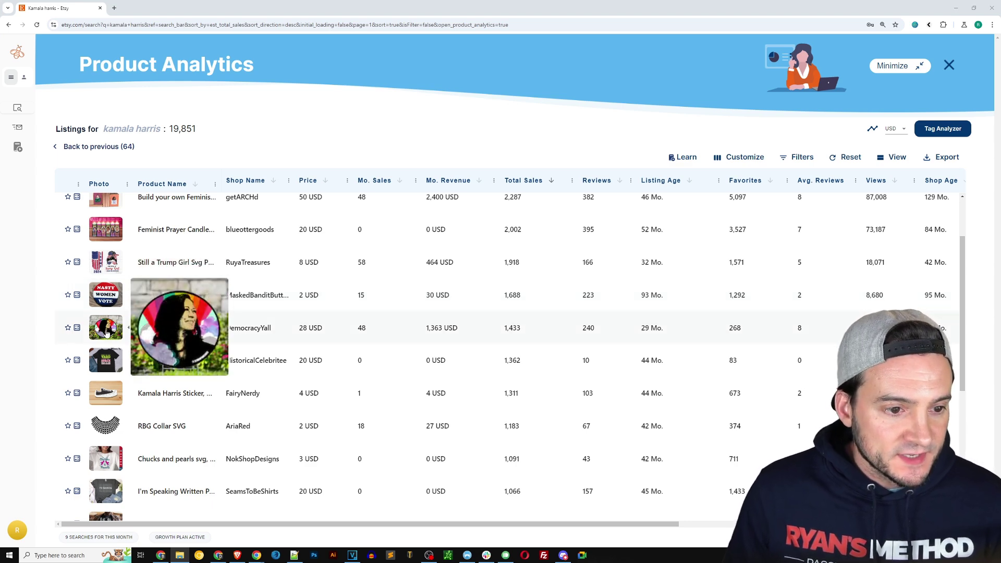
left_click(108, 330)
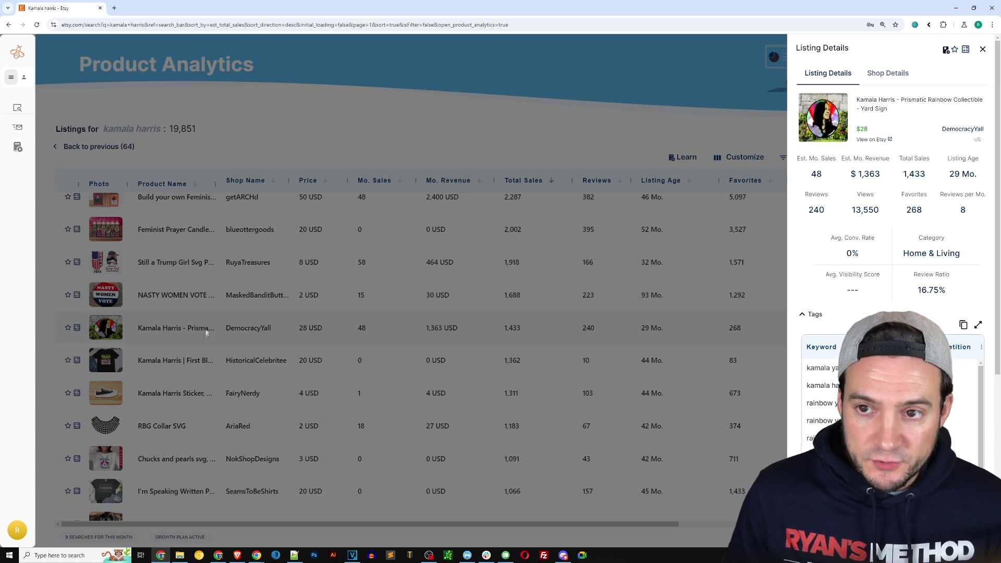
left_click(194, 348)
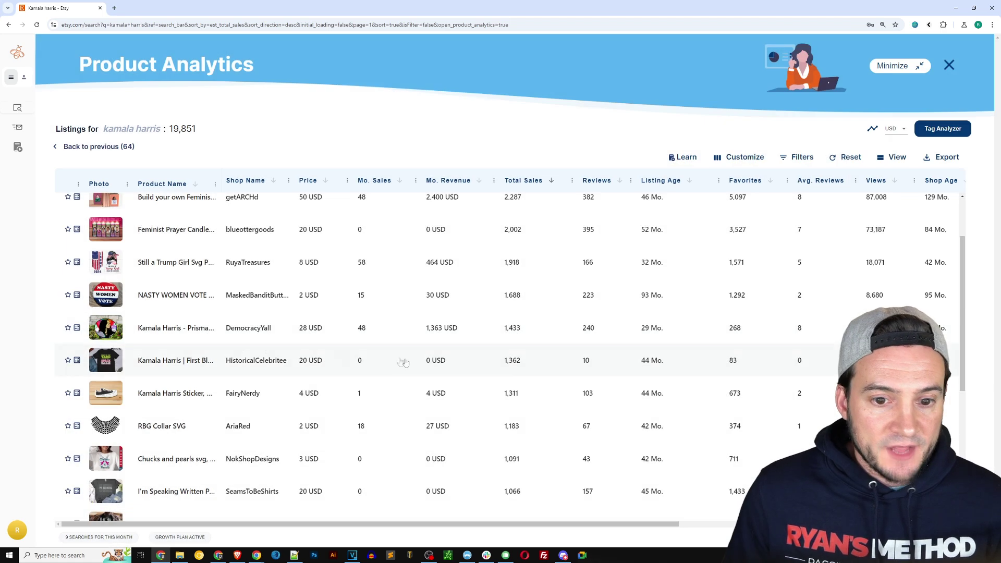
- Check the listing details of the "Kamala Harris | First Black Woman" shirt, then close them
scroll(209, 349, "down", 1)
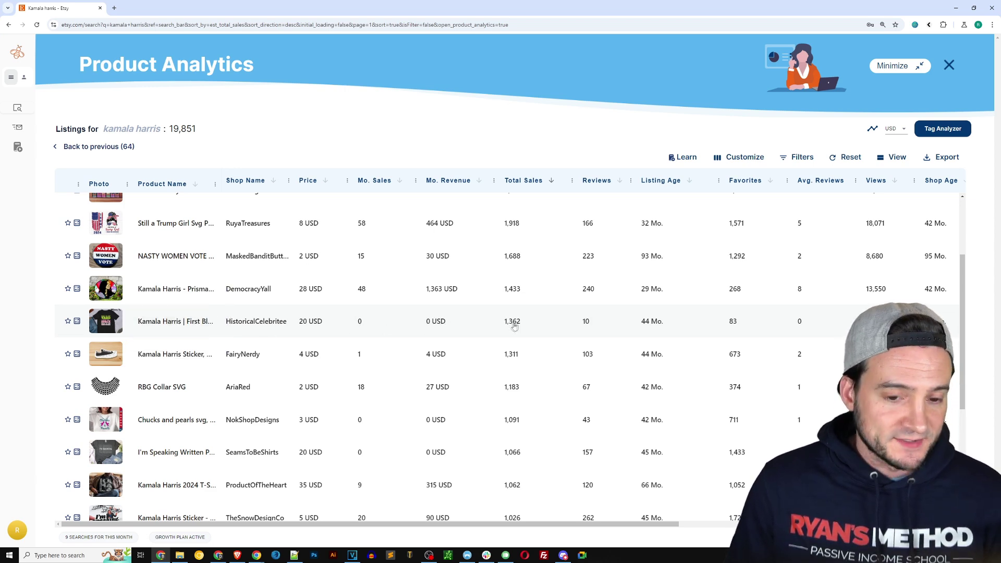
left_click(113, 326)
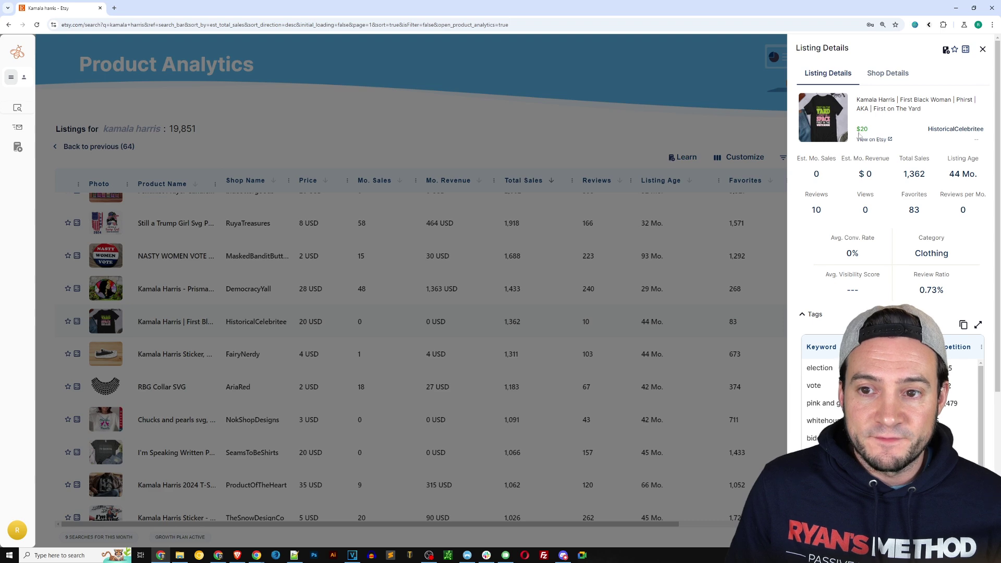
left_click(434, 111)
- Preview the product photos of the sneaker sticker, the "Chucks and pearls" SVG and the "I'm Speaking" shirt
mouse_move(106, 354)
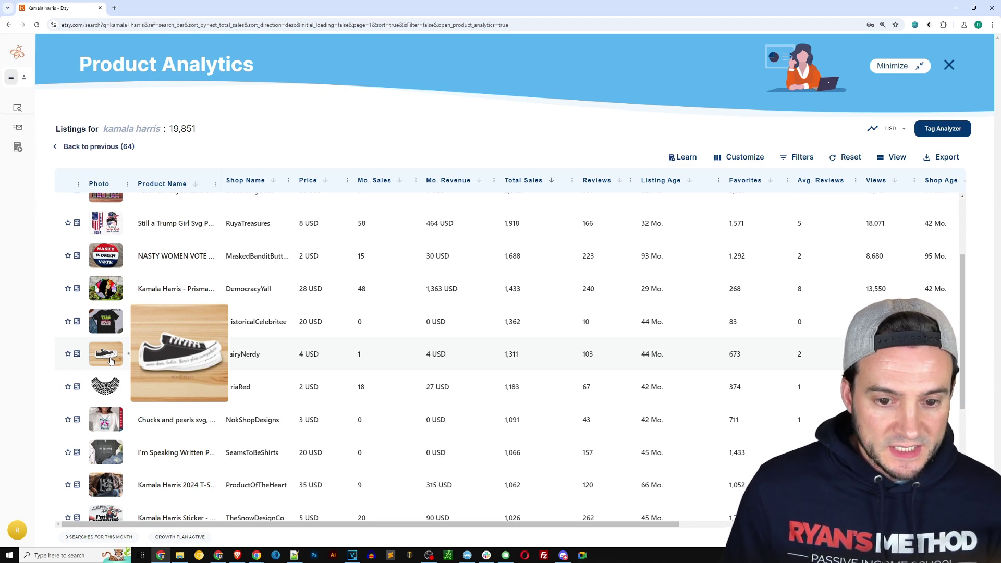
scroll(112, 364, "down", 3)
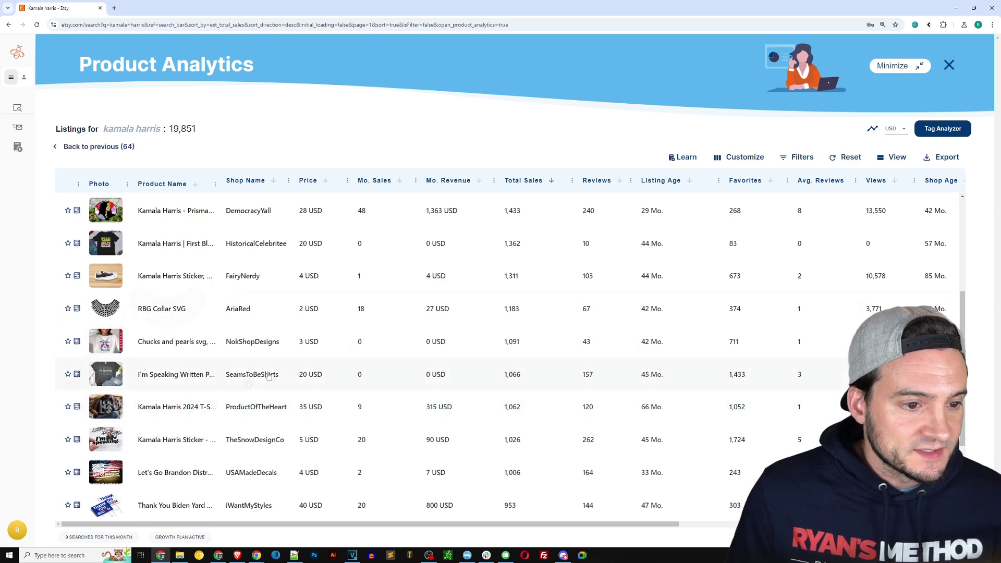
scroll(107, 313, "down", 1)
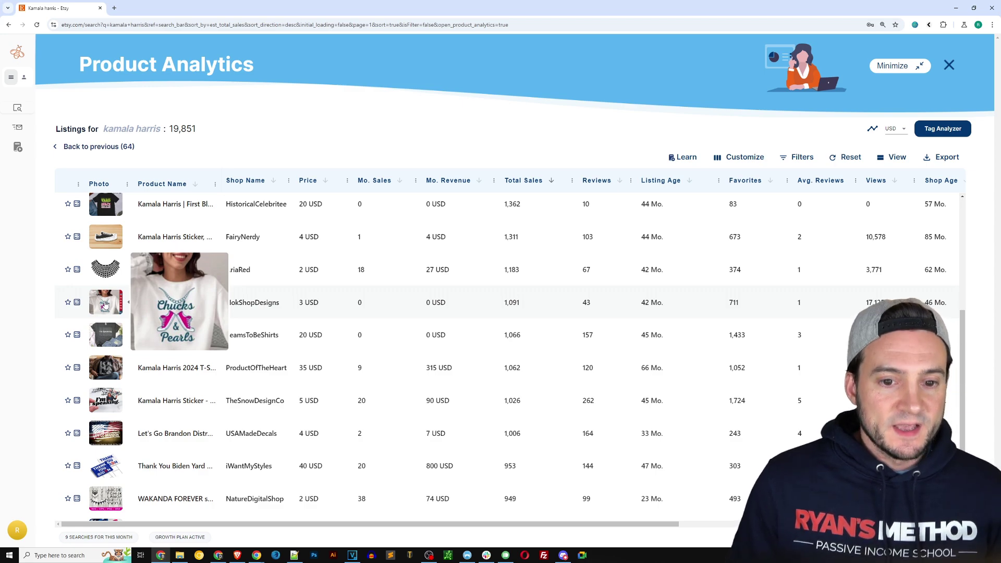
scroll(105, 303, "down", 1)
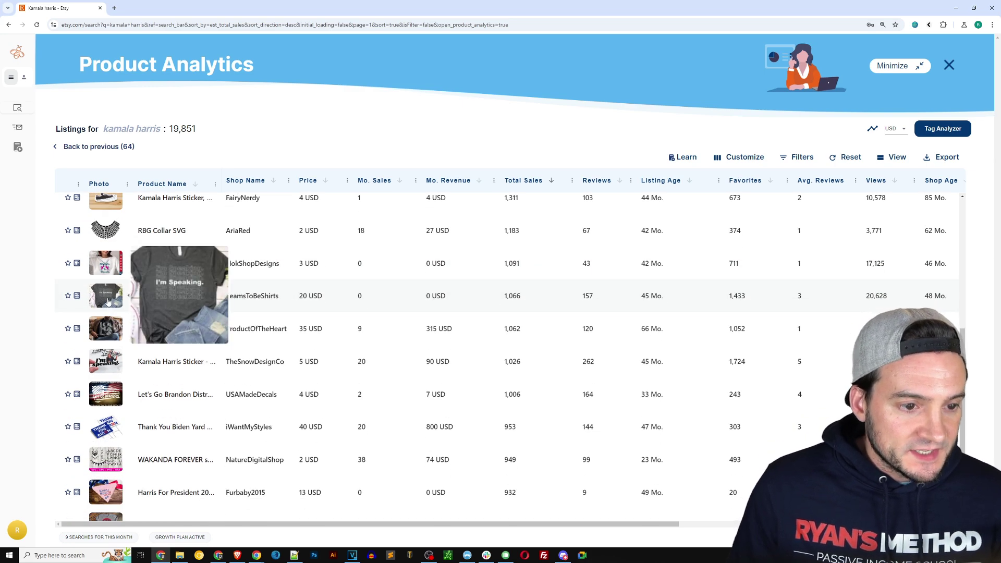
- Inspect the "I'm Speaking" shirt's Etsy page and enlarged product photo, then close them to return to the analytics table
left_click(108, 302)
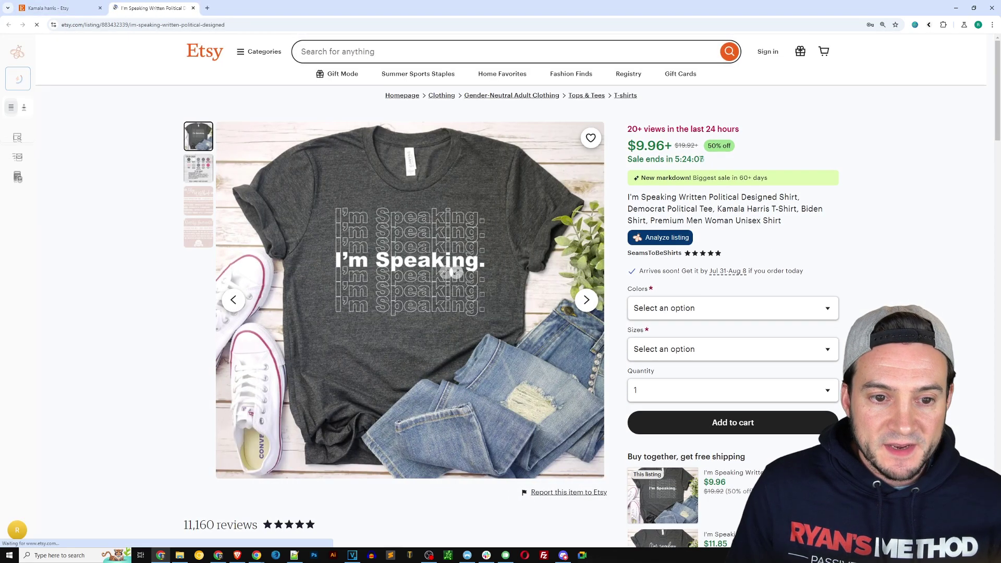
left_click(474, 234)
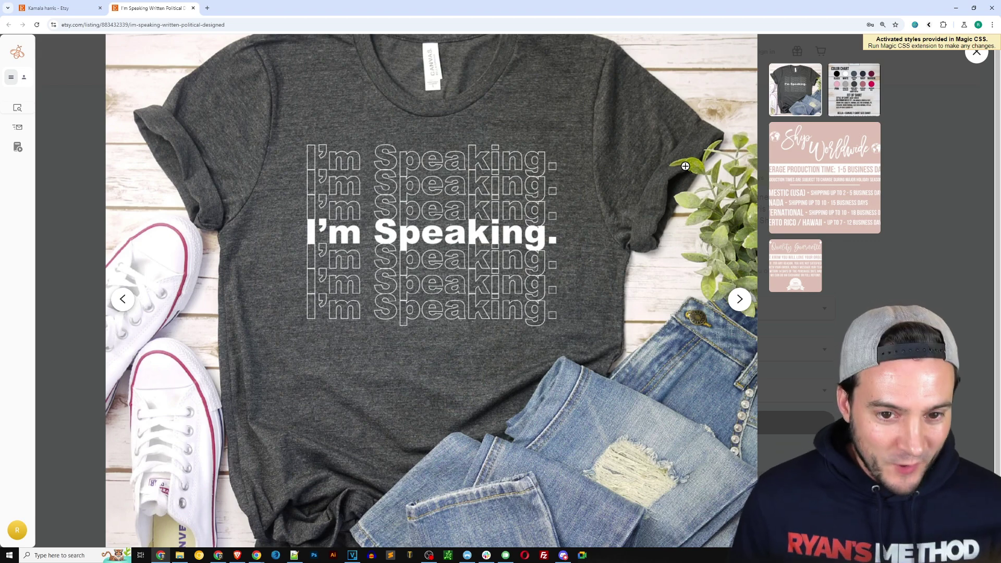
left_click(851, 308)
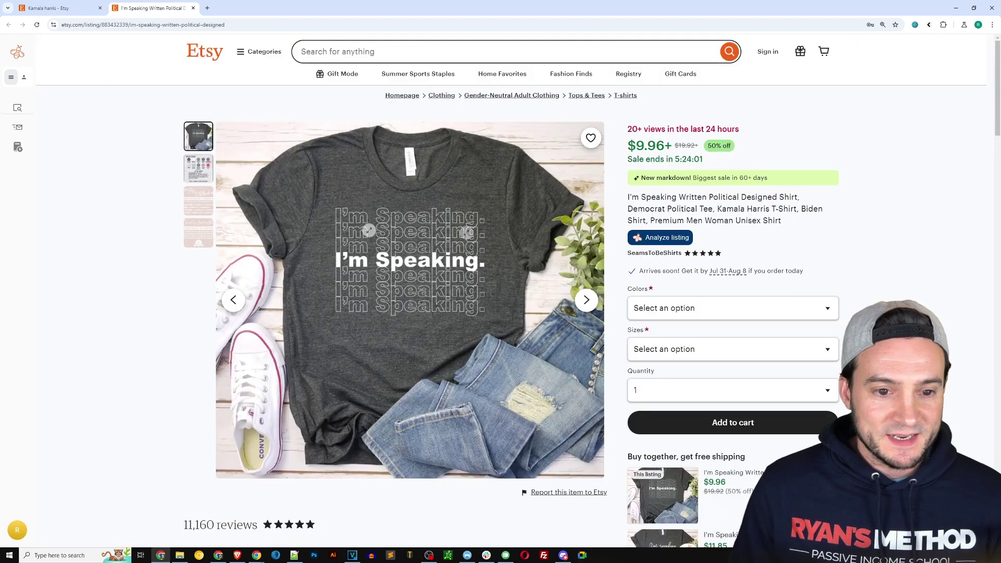
middle_click(167, 7)
left_click(272, 312)
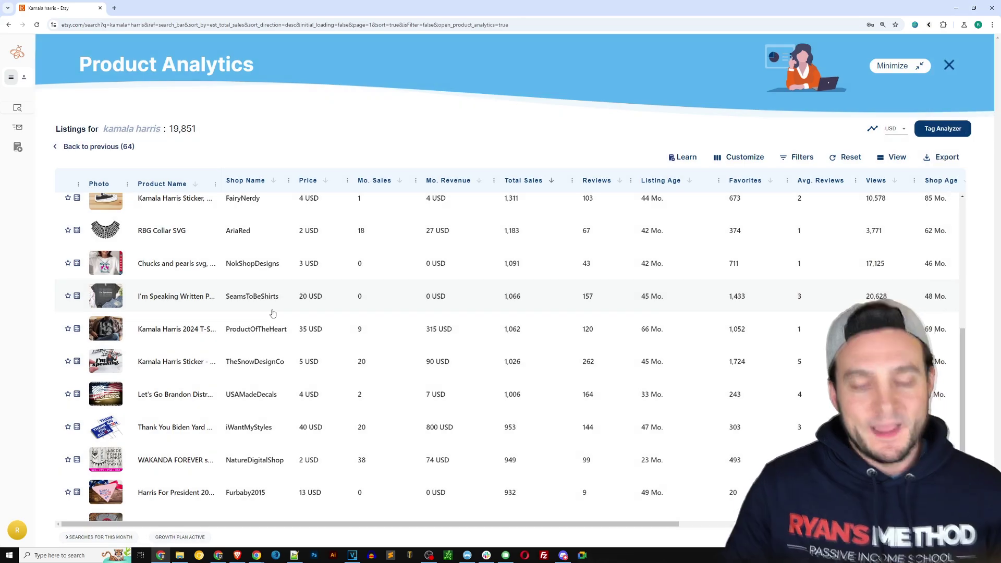
- Switch from Product Analytics to Keyword Research and look up the keyword "kamala"
scroll(216, 308, "down", 2)
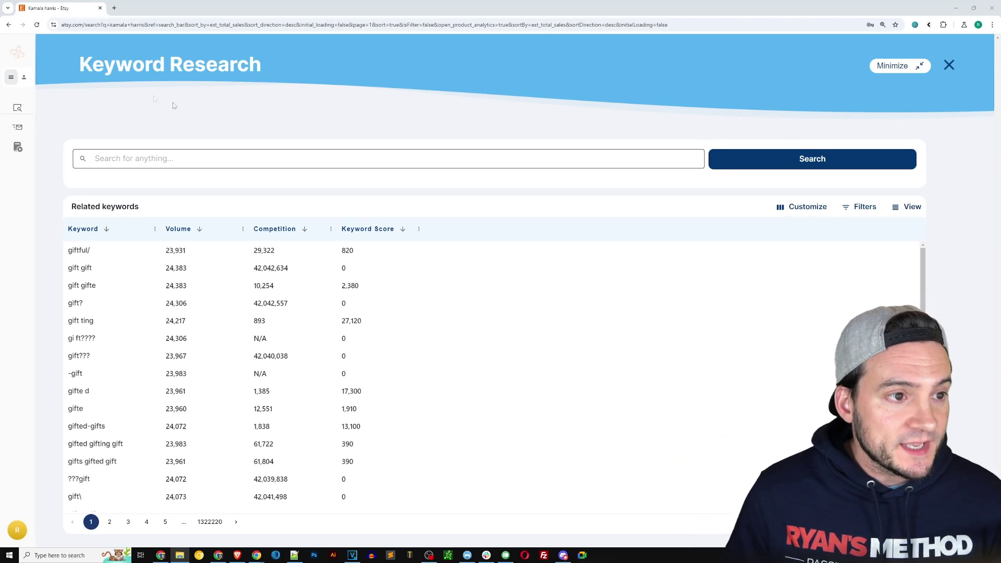
mouse_move(51, 123)
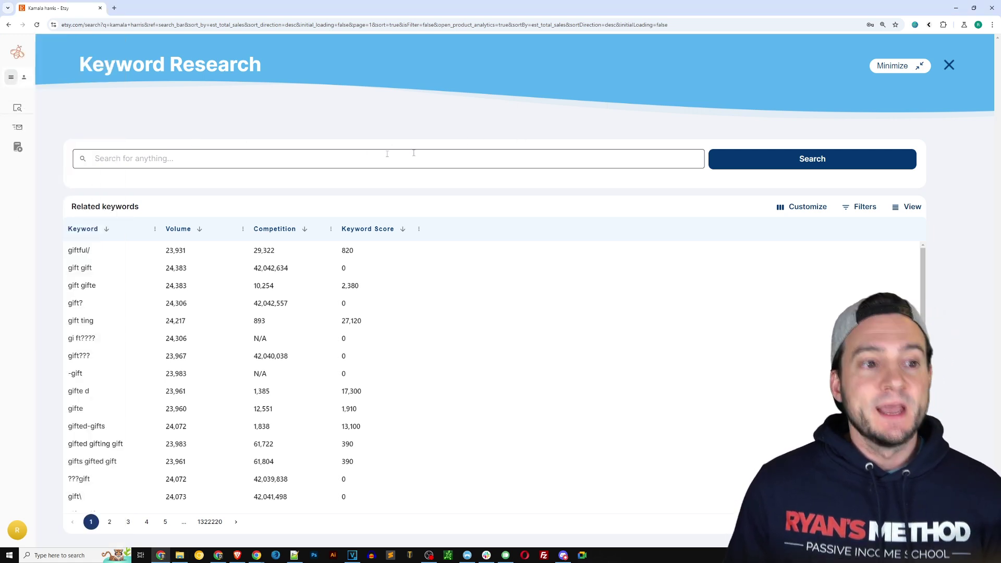
type("kamala")
key("Return")
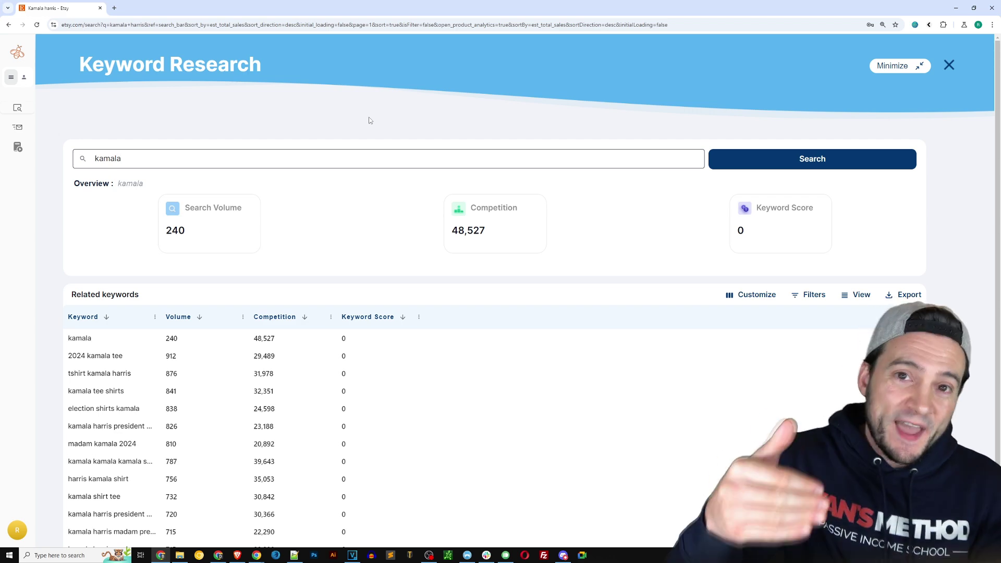
- Examine the search volume and competition figures for "kamala" and the first page of related keywords
scroll(313, 89, "down", 2)
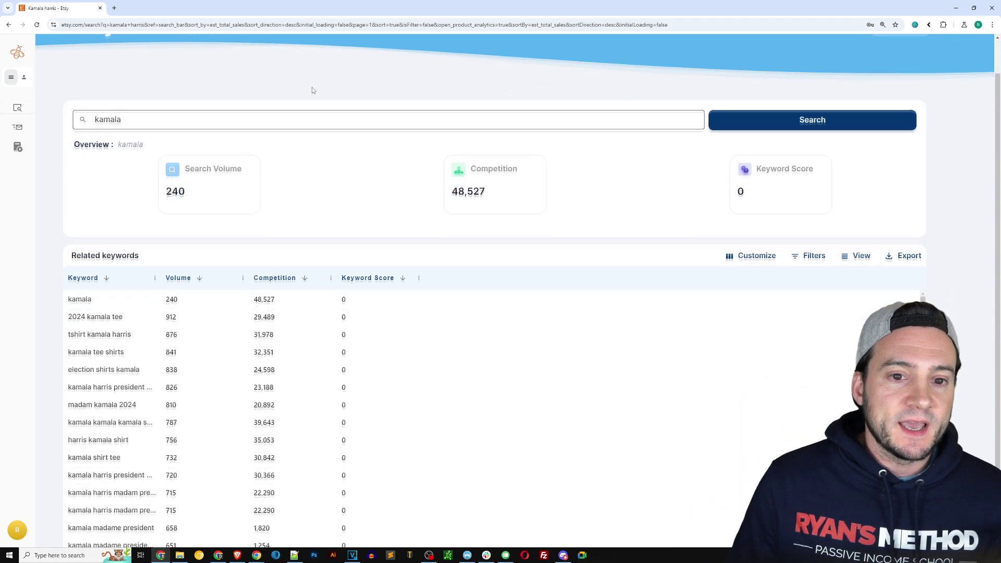
left_click_drag(188, 134, 219, 143)
left_click(239, 142)
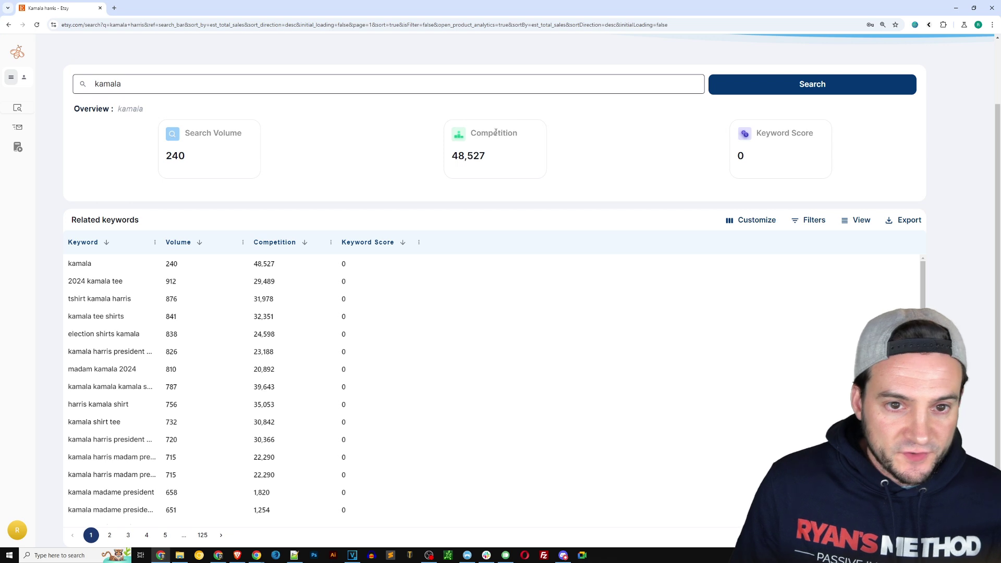
double_click(489, 131)
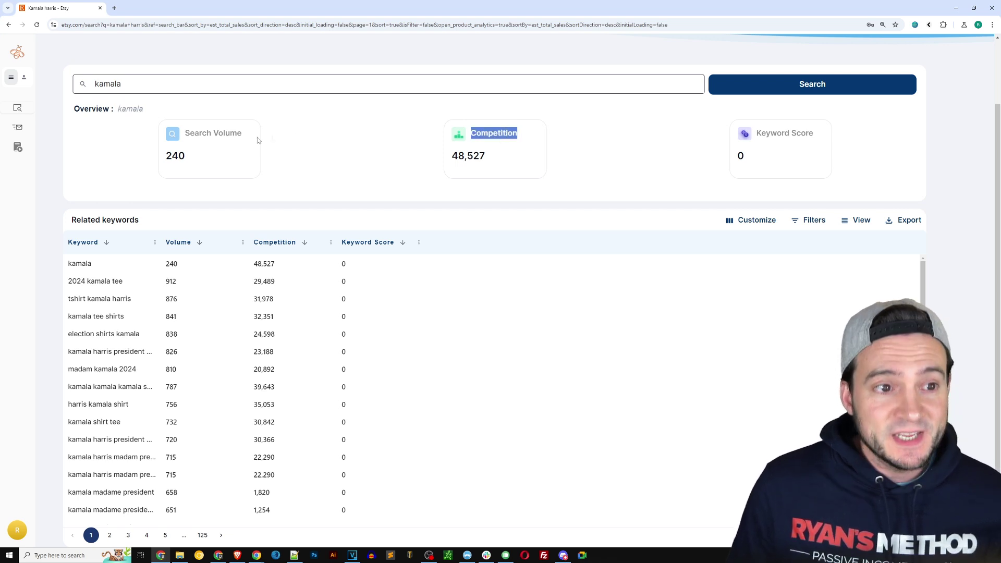
left_click(178, 157)
double_click(476, 158)
left_click(188, 153)
double_click(176, 155)
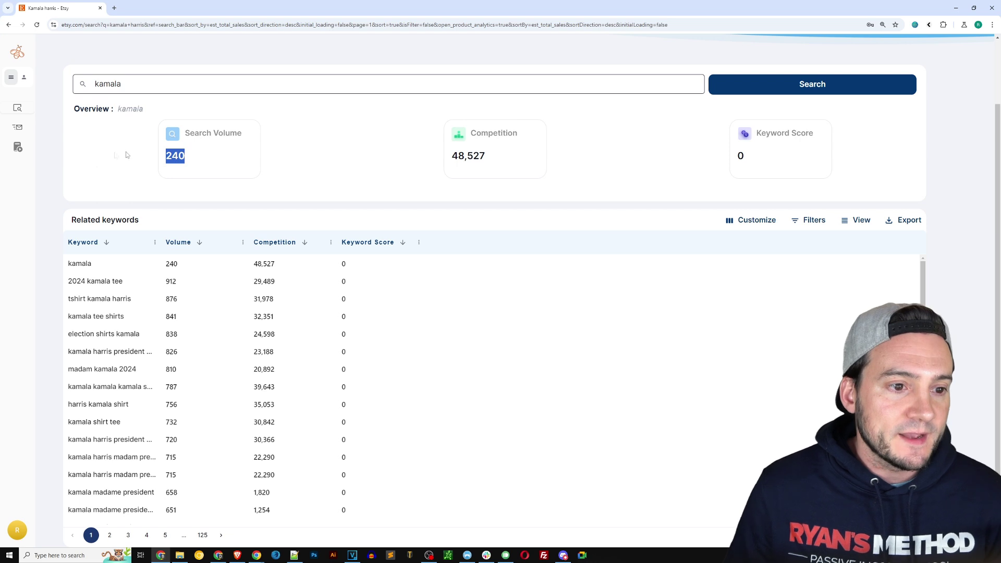
left_click(64, 180)
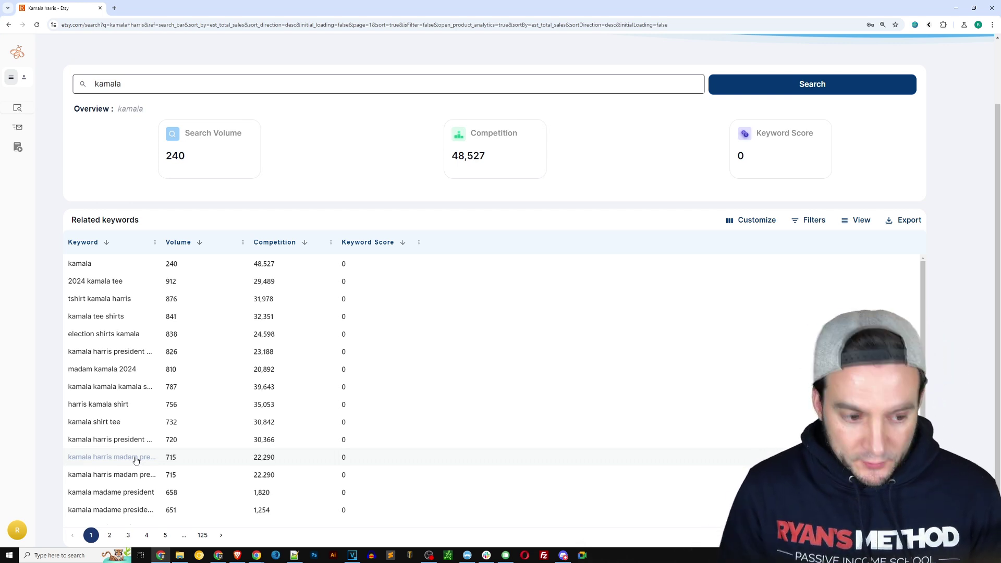
- Review pages 2 to 6 of the related keywords, copying the keyword "childless for kamala" from page 5
left_click(109, 535)
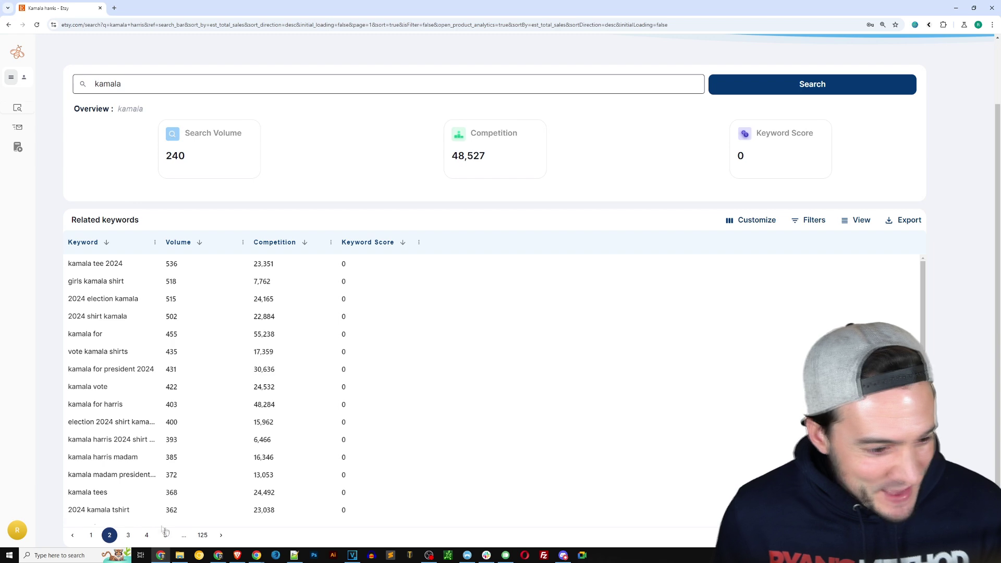
left_click(127, 536)
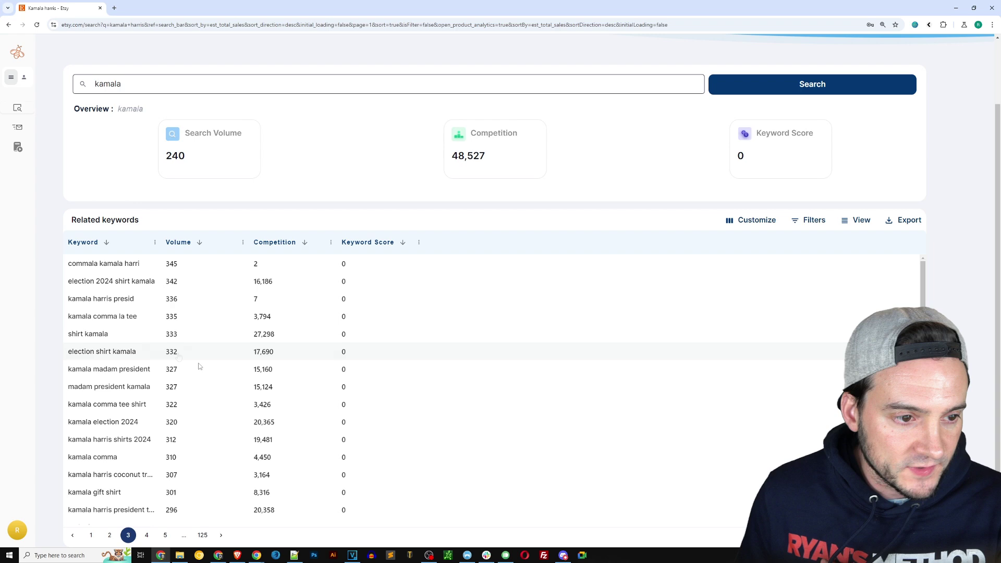
left_click(147, 535)
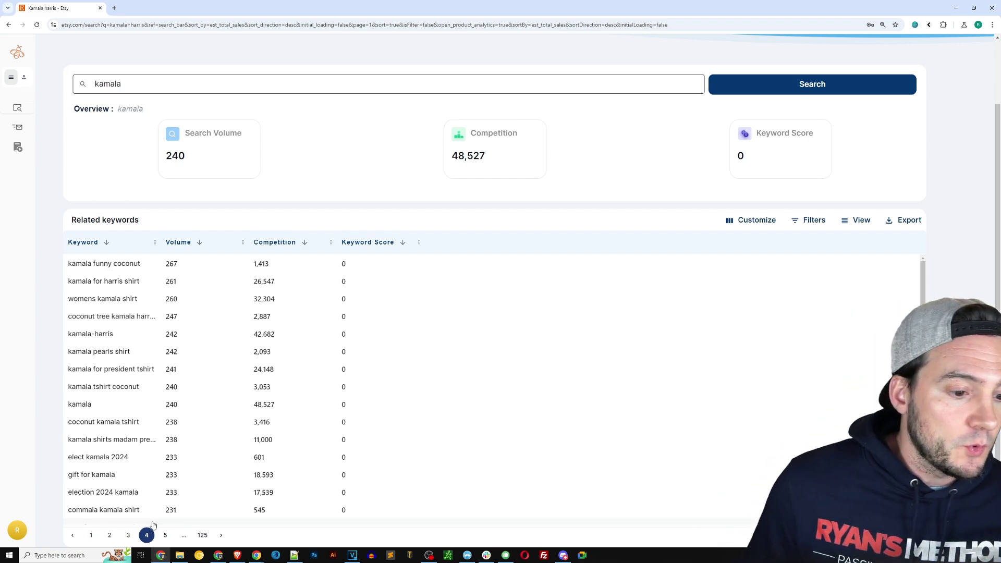
left_click(165, 535)
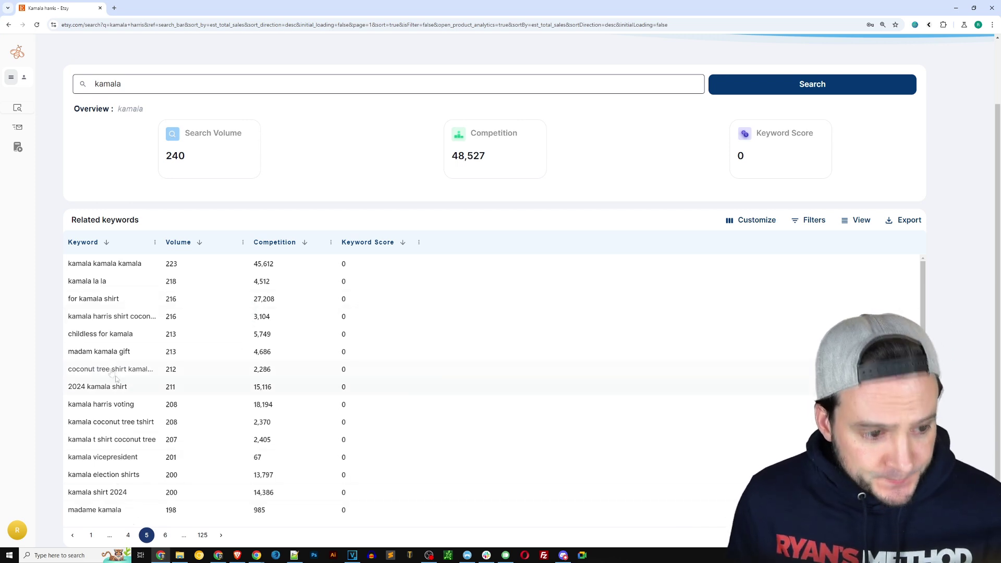
left_click(105, 340)
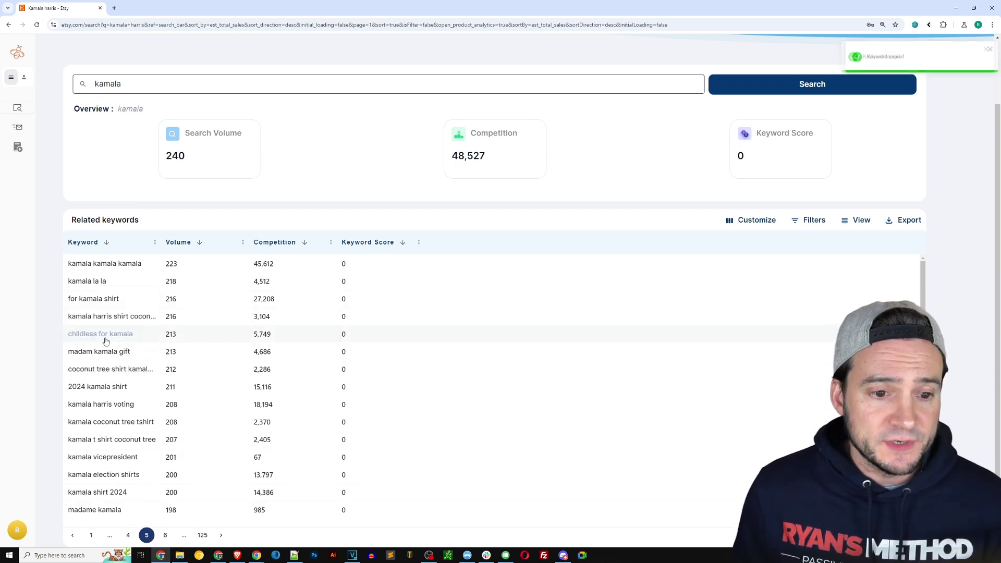
left_click(165, 535)
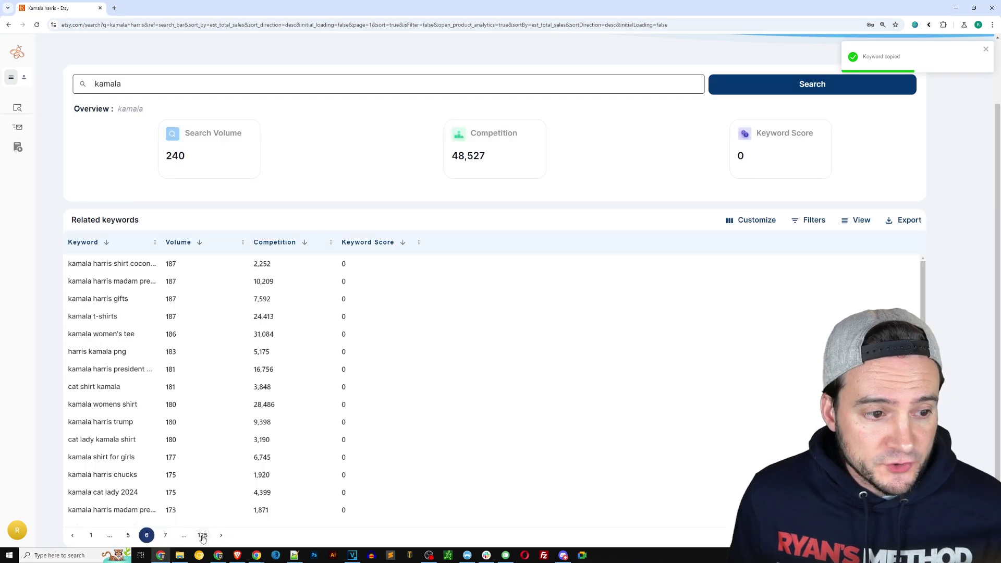